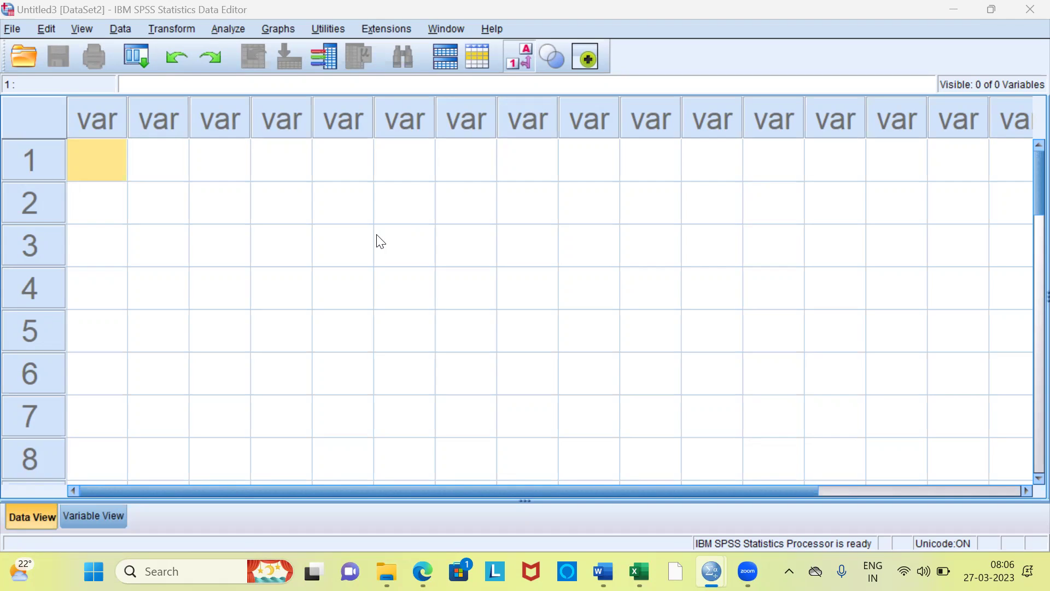
Examine the variable columns and case rows of the empty data sheet
click(112, 130)
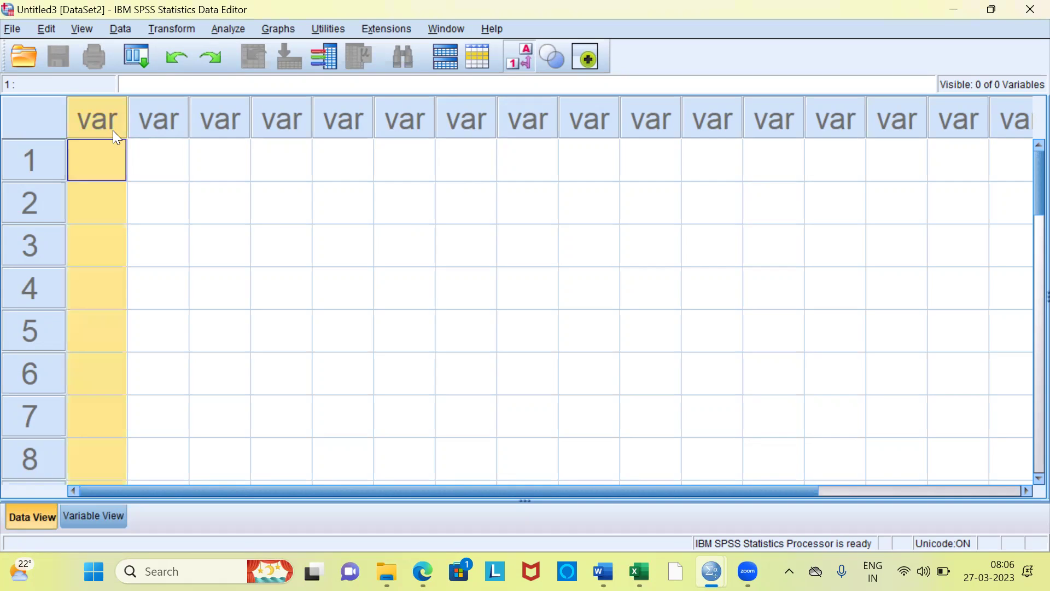
click(157, 130)
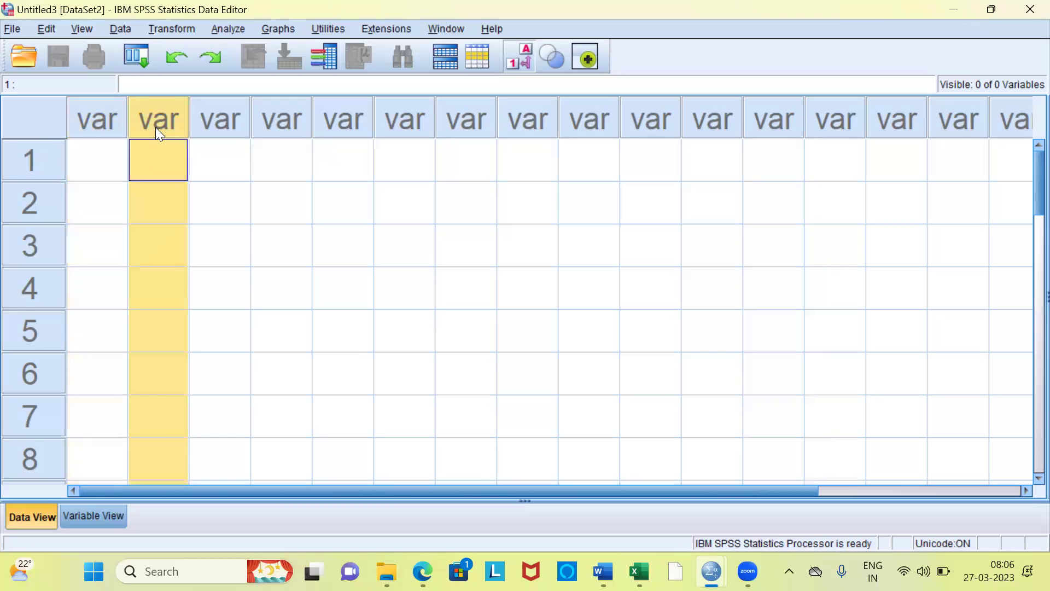
click(217, 135)
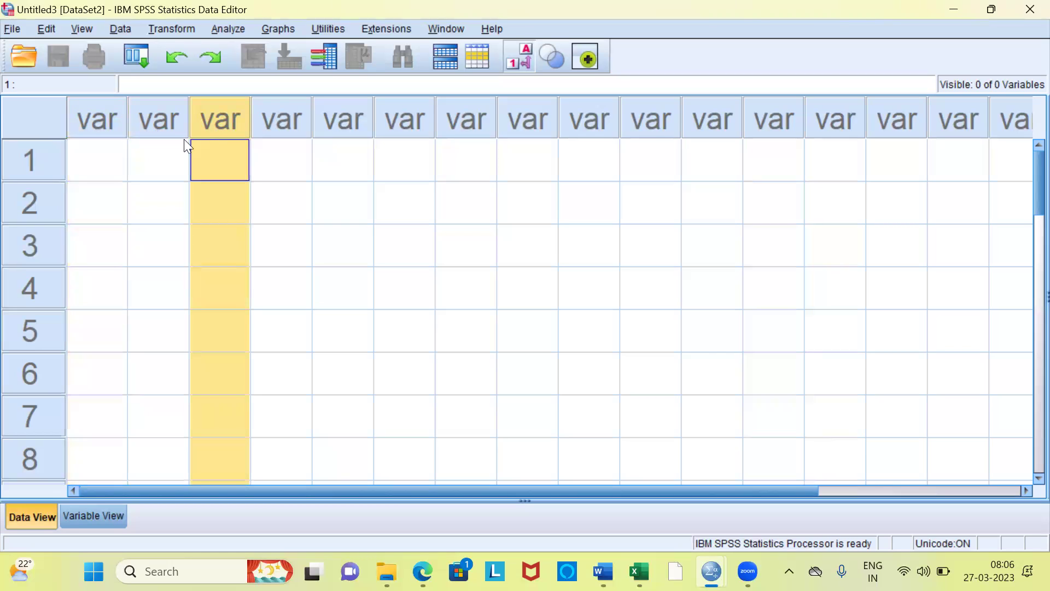
click(37, 166)
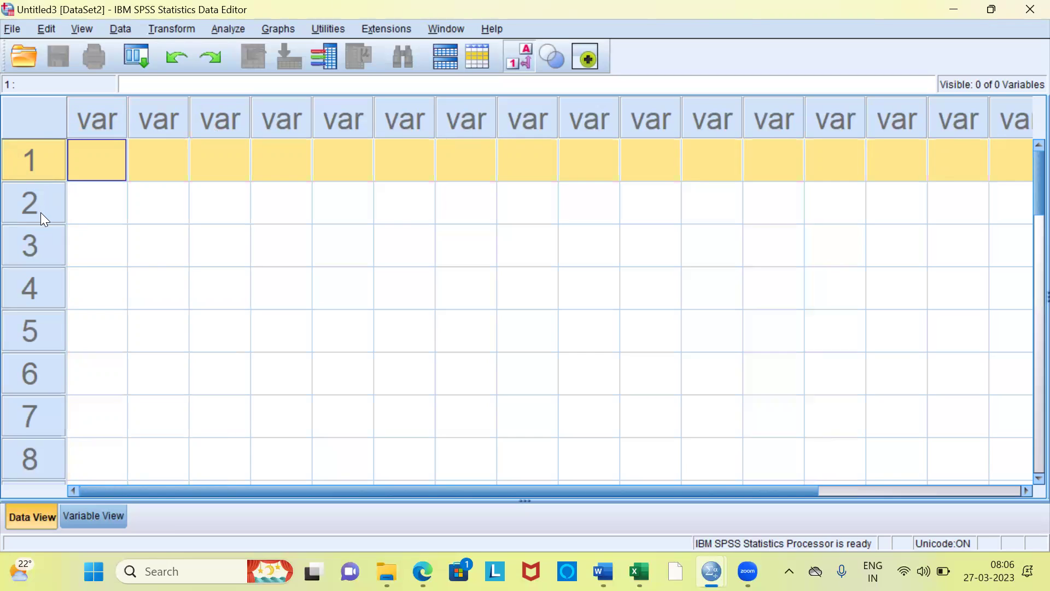
key(Down)
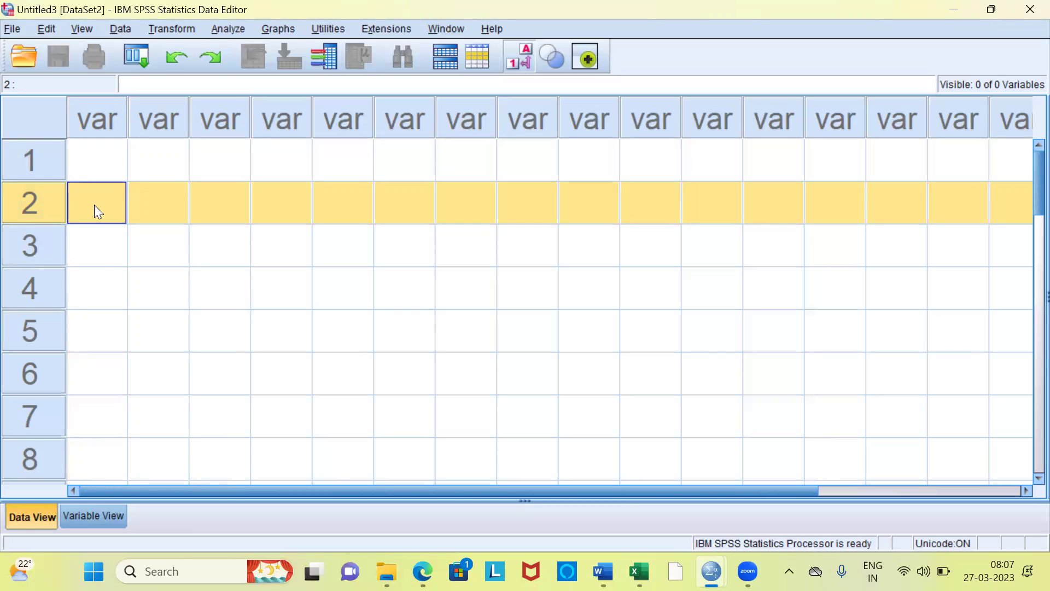
click(100, 171)
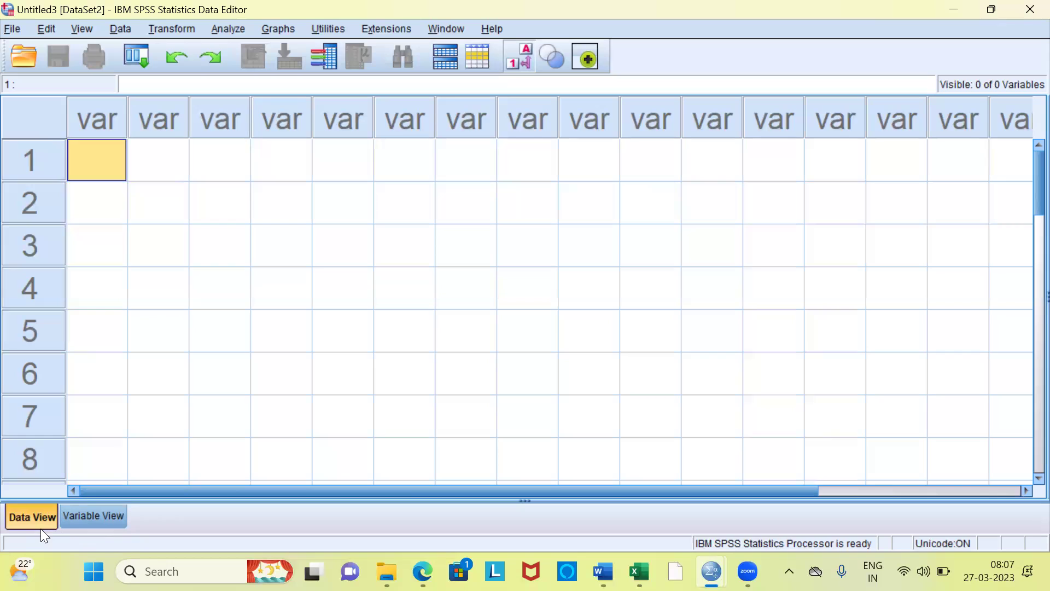
Narrow the Name column in Variable View and enter Name as the first variable
click(104, 519)
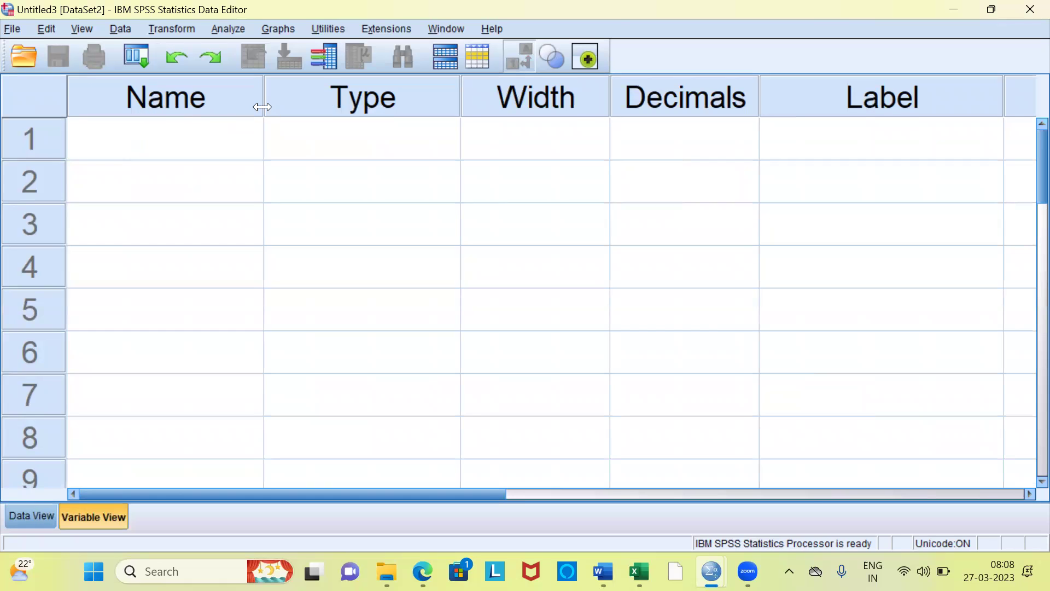
drag(262, 106, 211, 109)
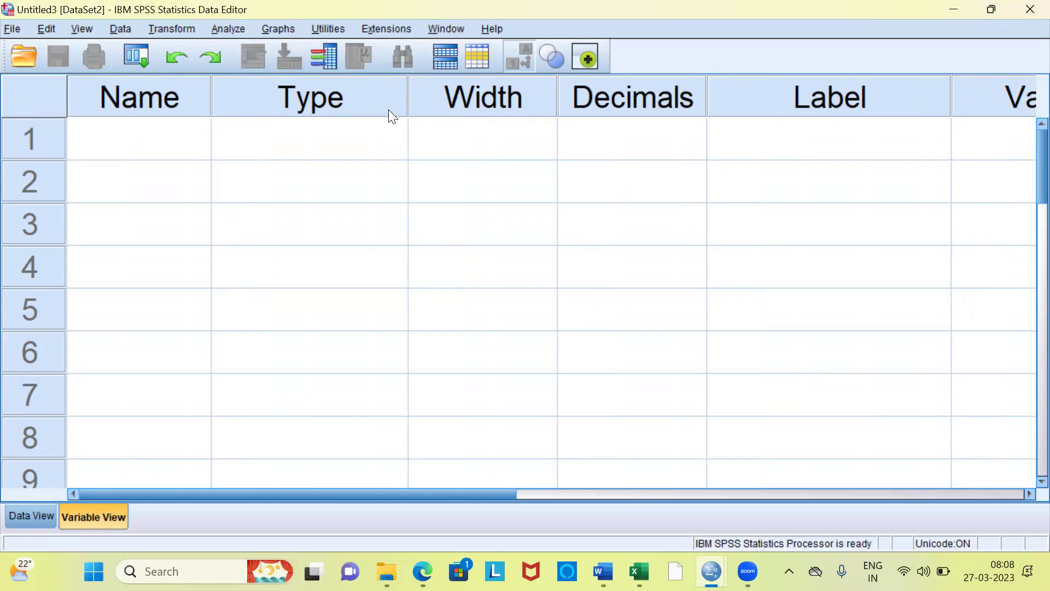
click(188, 157)
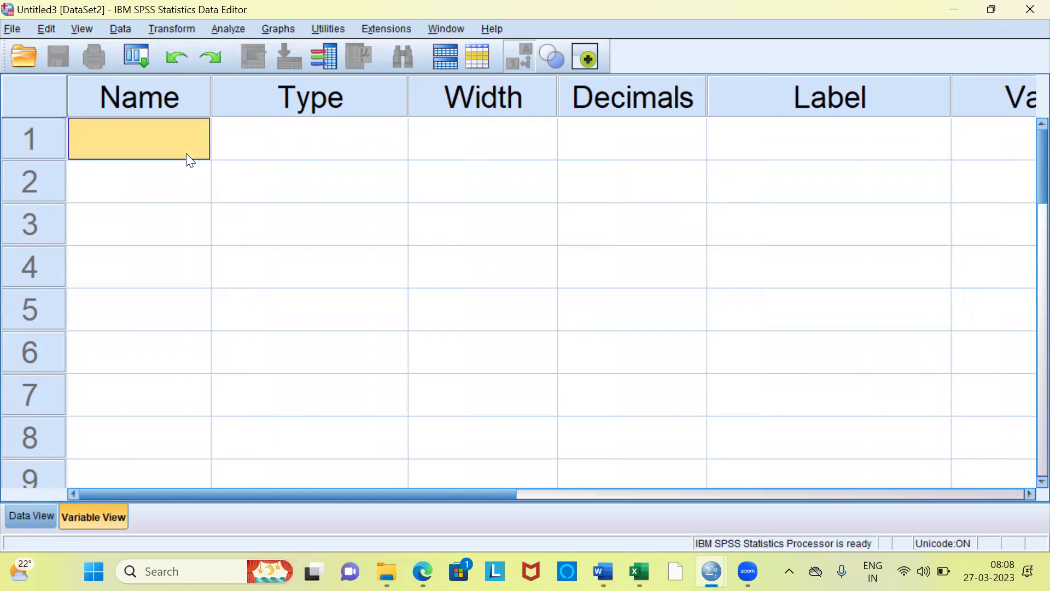
text(Name)
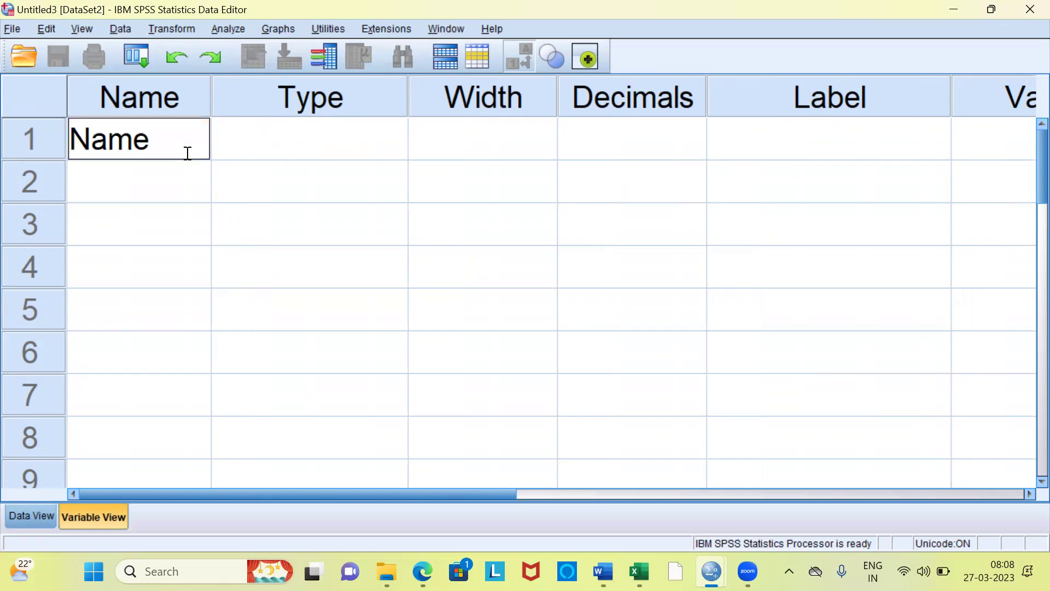
Add Gender and Salary as the second and third variables
click(163, 188)
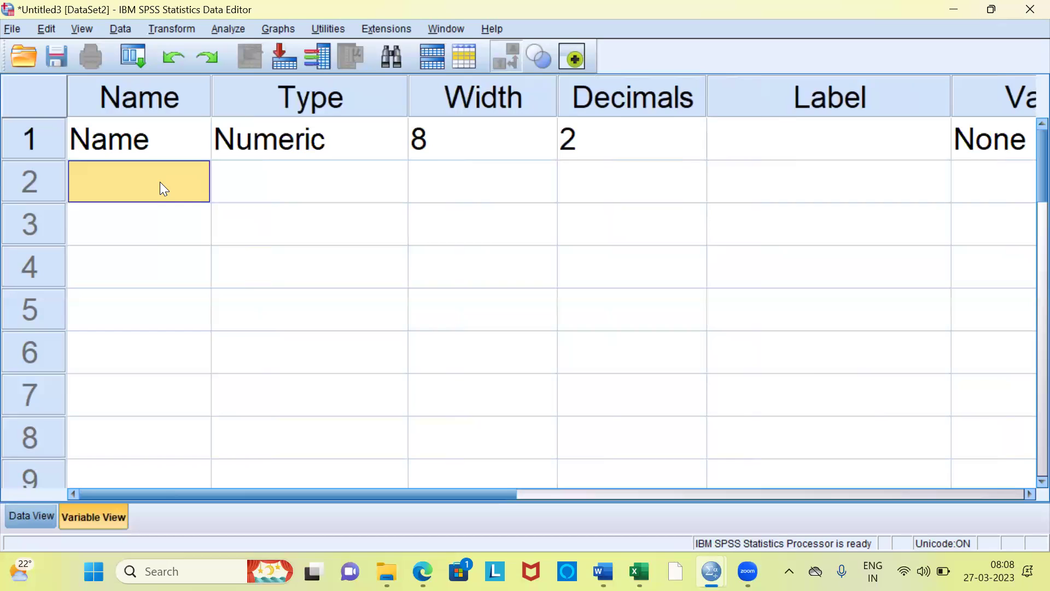
text(Gender)
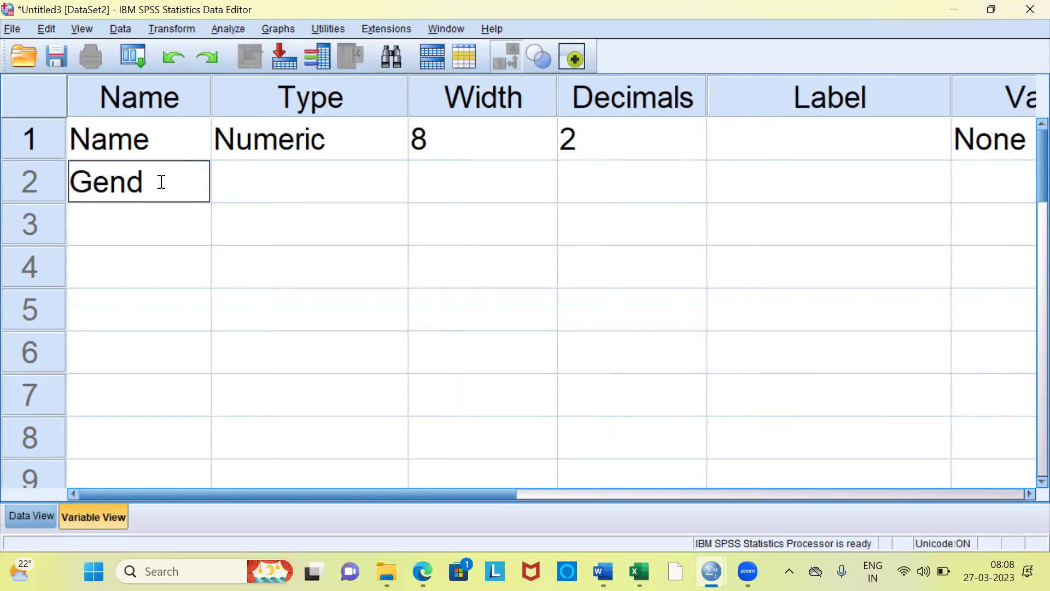
click(128, 232)
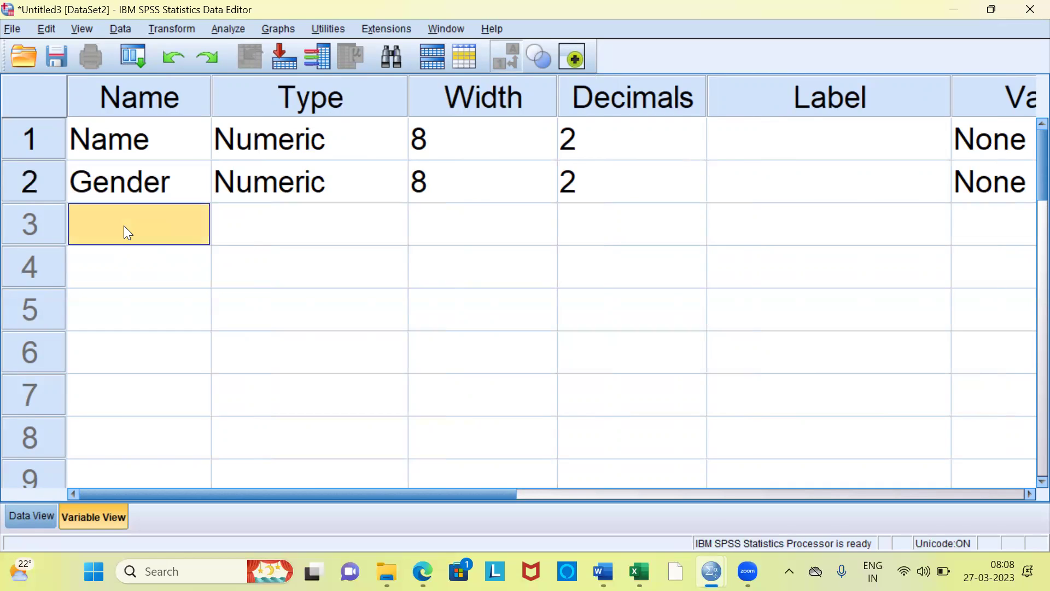
text(Slar)
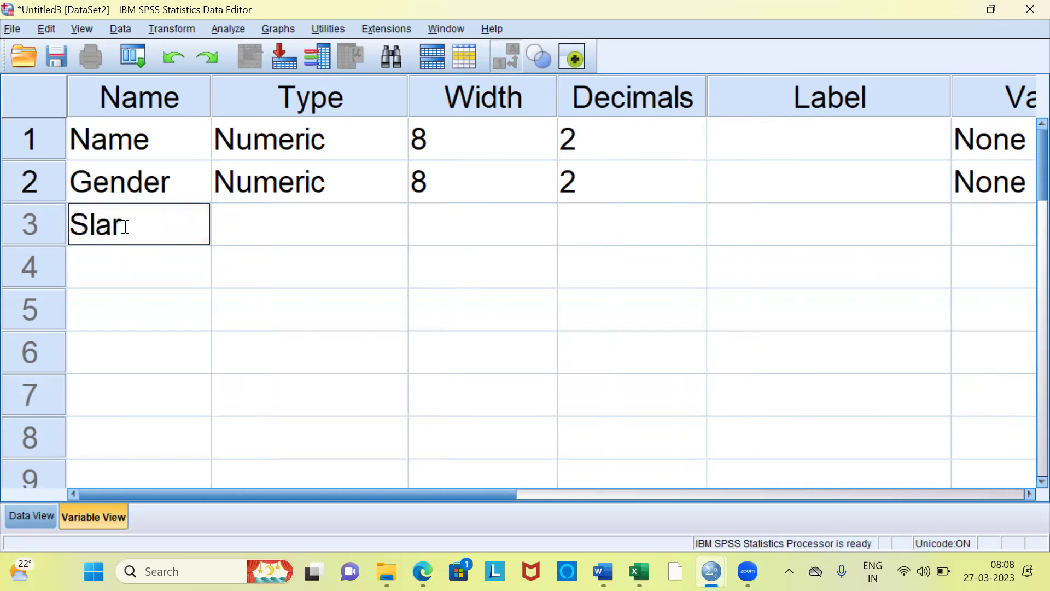
key(BackSpace)
key(BackSpace)
key(BackSpace)
text(ala)
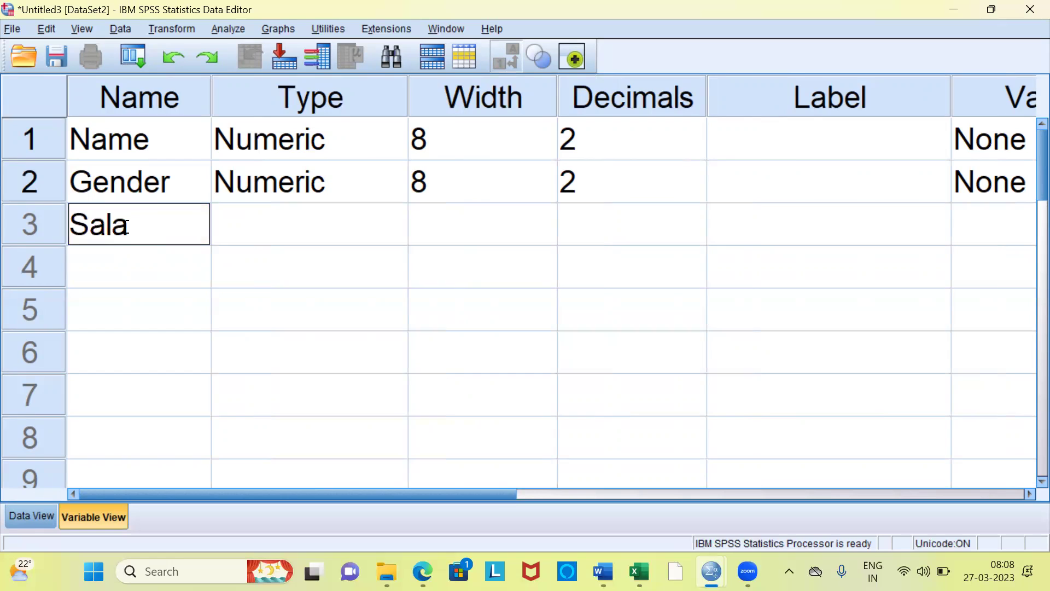
text(ry)
click(121, 258)
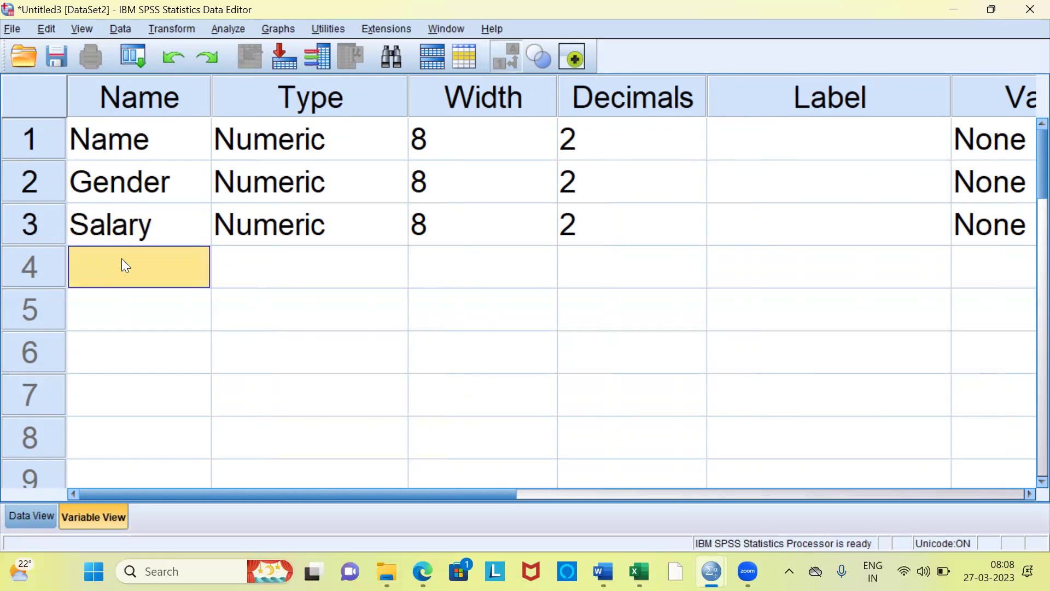
Review the Name, Gender and Salary variables in the variable list and as columns in Data View
click(130, 146)
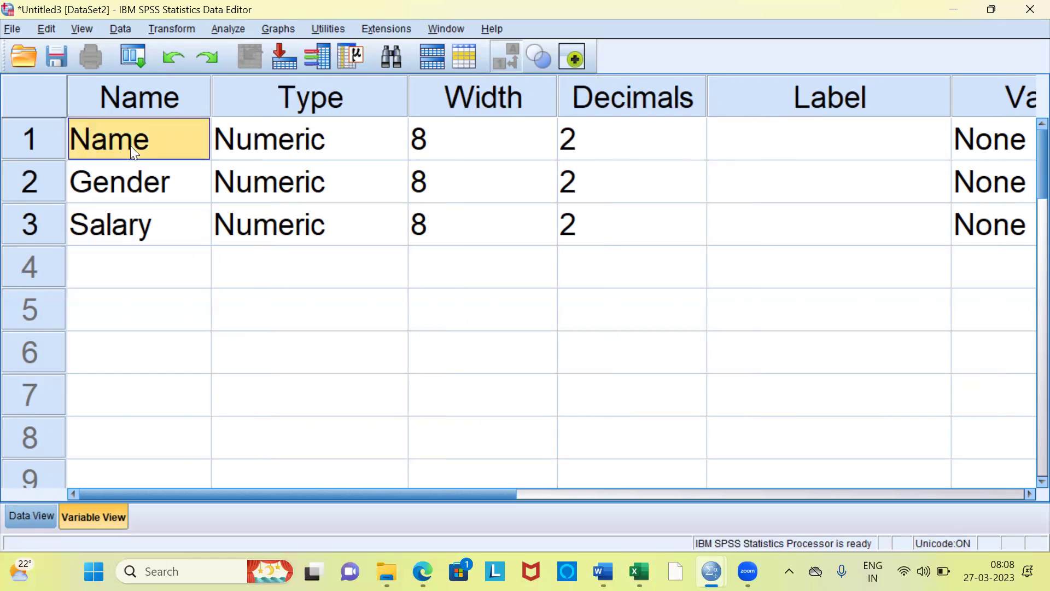
click(134, 182)
click(132, 225)
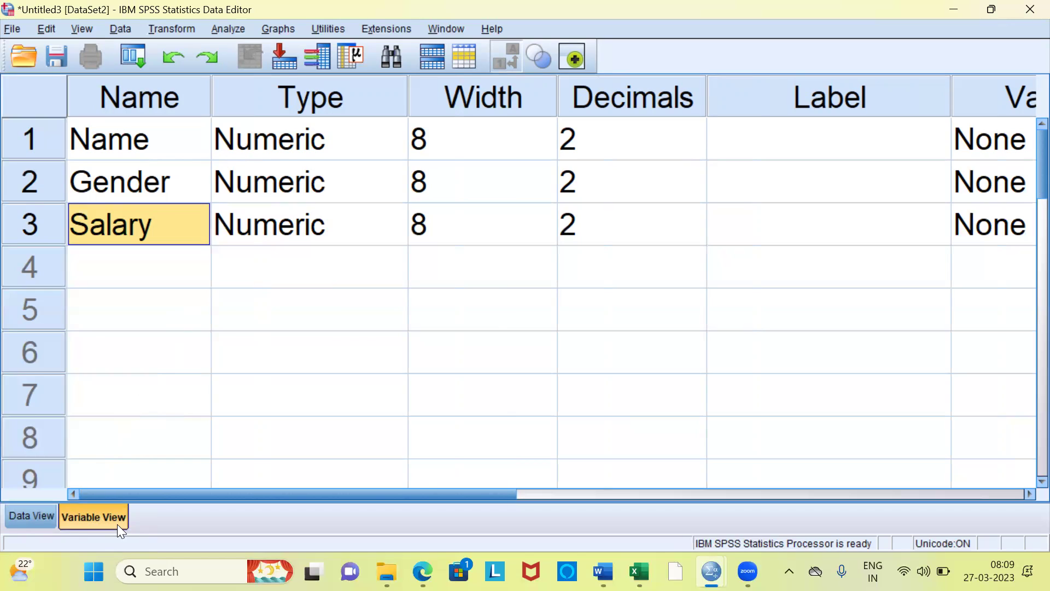
click(30, 524)
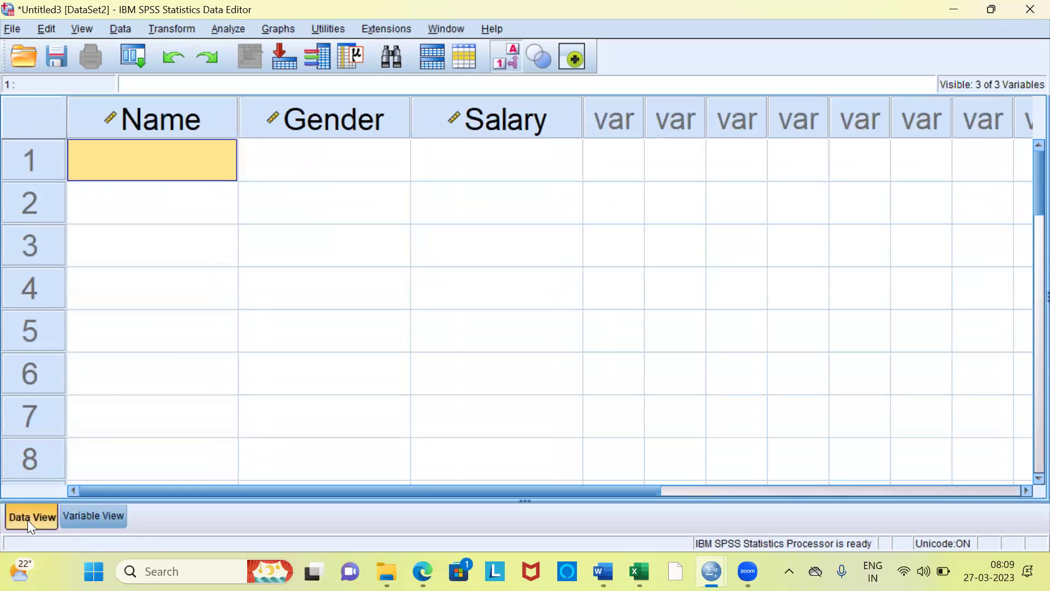
click(164, 133)
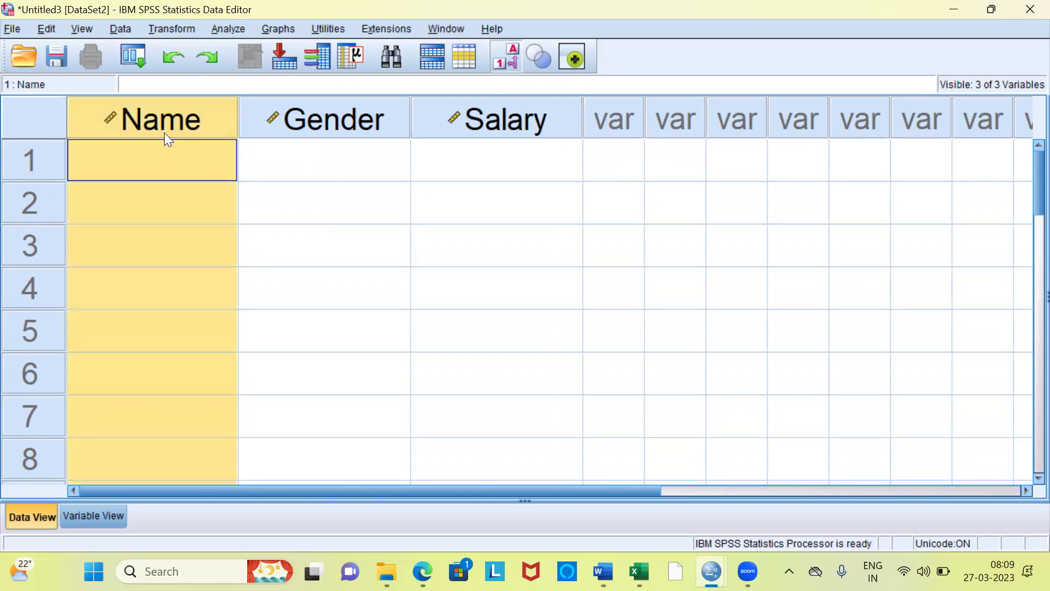
click(340, 135)
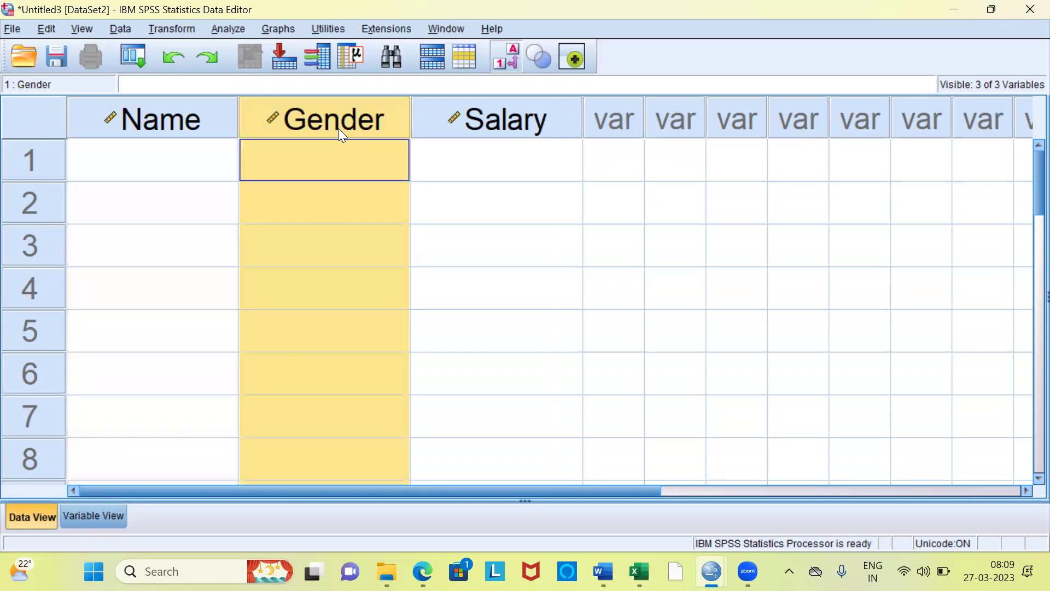
click(519, 129)
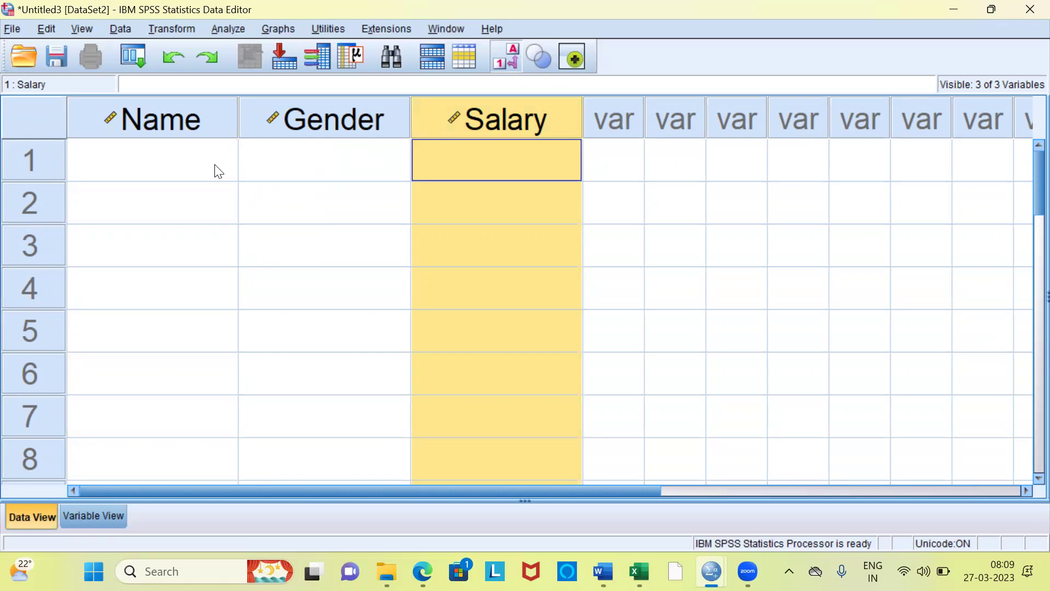
click(207, 133)
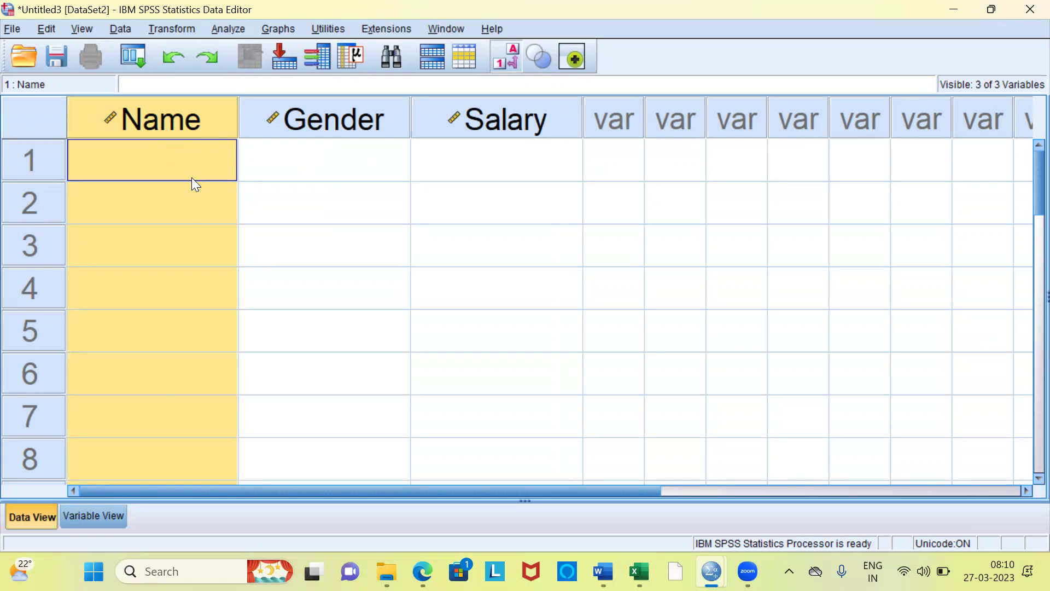
Go through the available variable types for the Name variable in Variable View and set its type to String
click(104, 517)
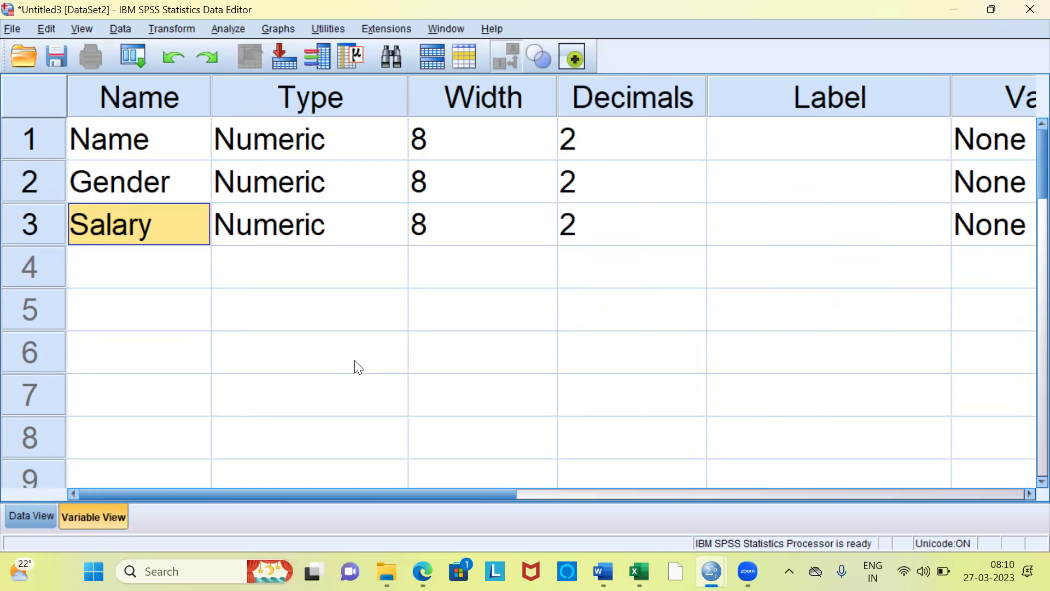
click(182, 160)
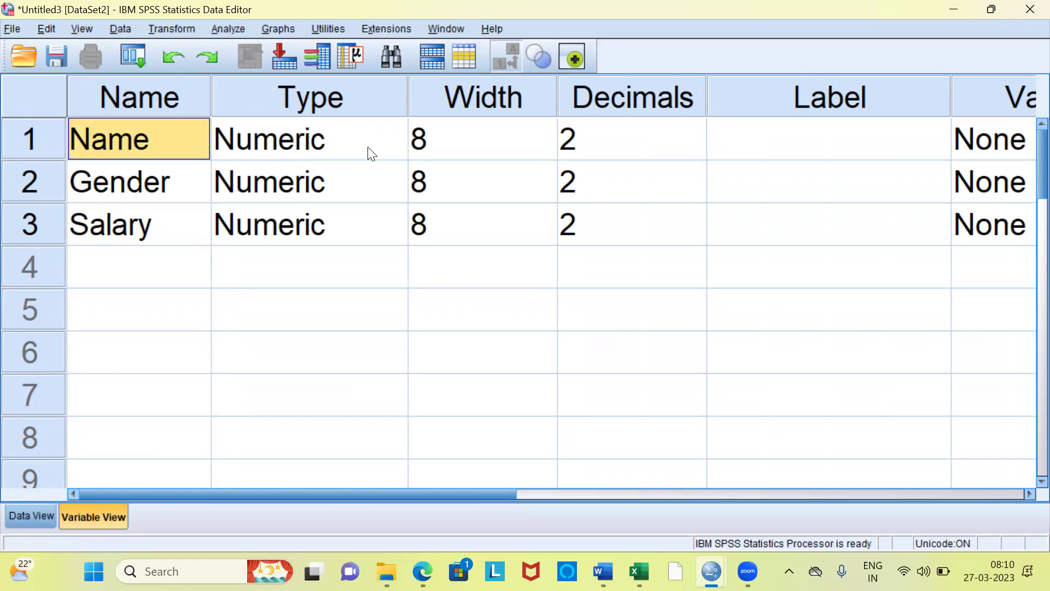
double_click(397, 155)
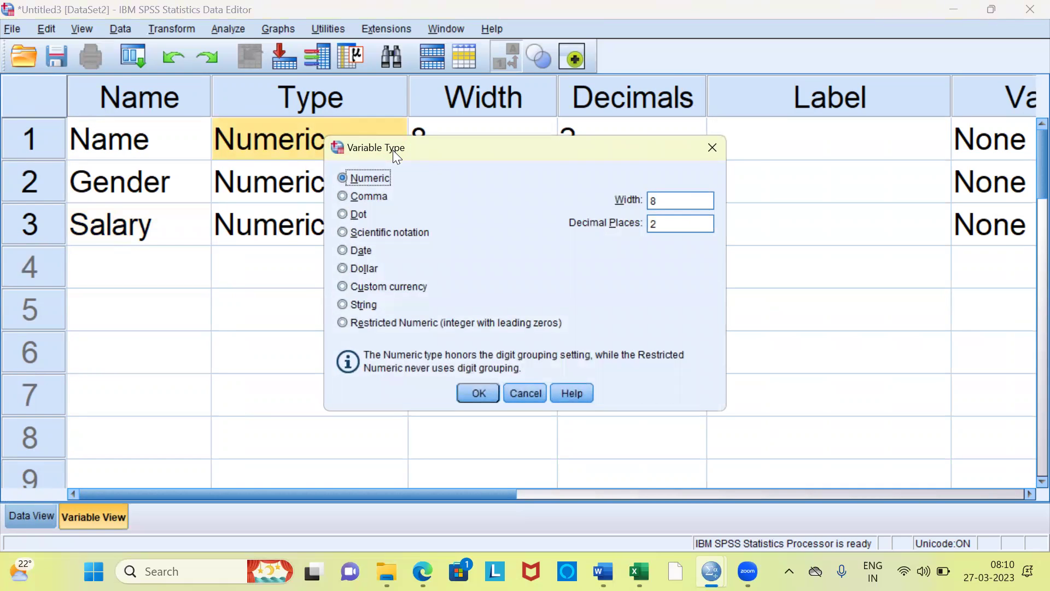
drag(391, 158, 390, 170)
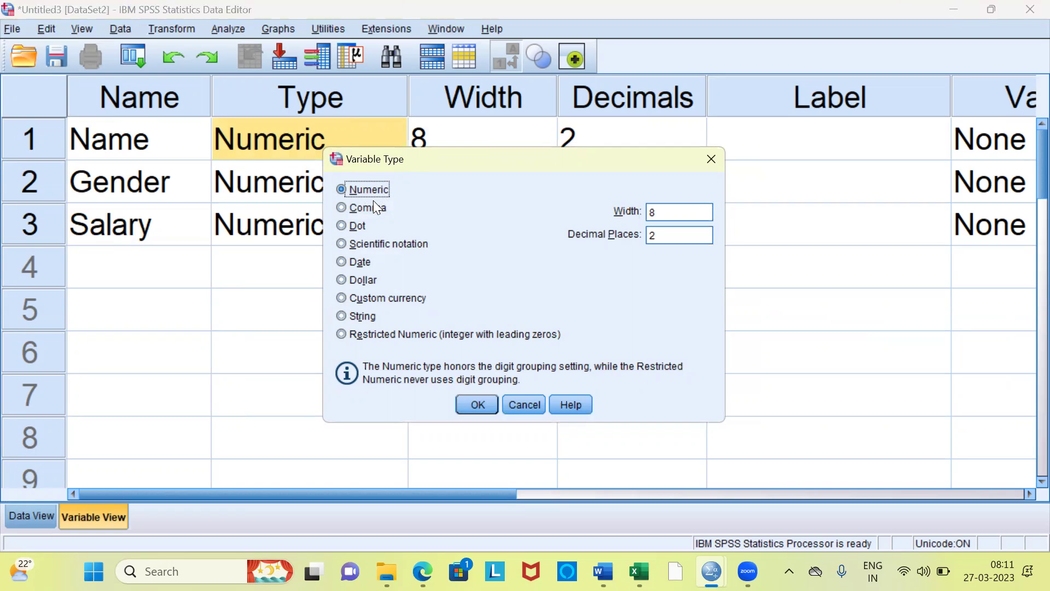
click(345, 209)
click(352, 227)
click(345, 244)
click(346, 262)
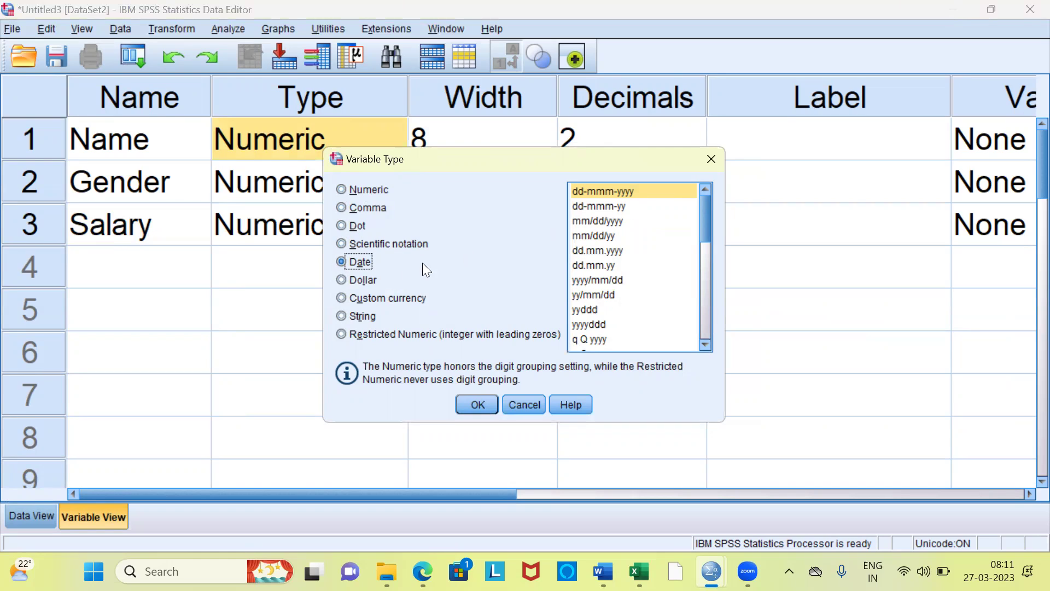
click(341, 279)
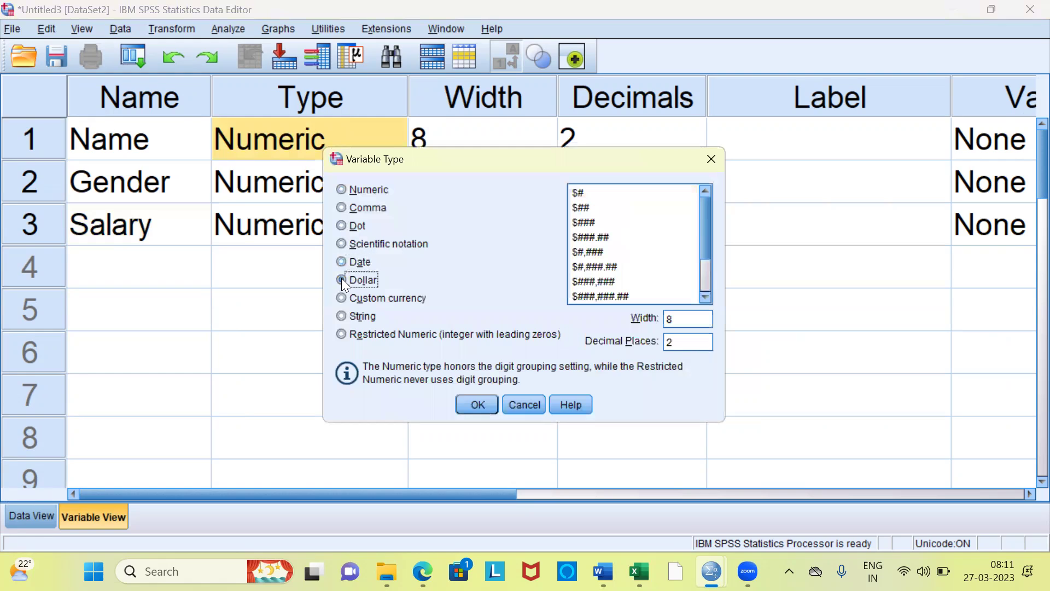
click(343, 298)
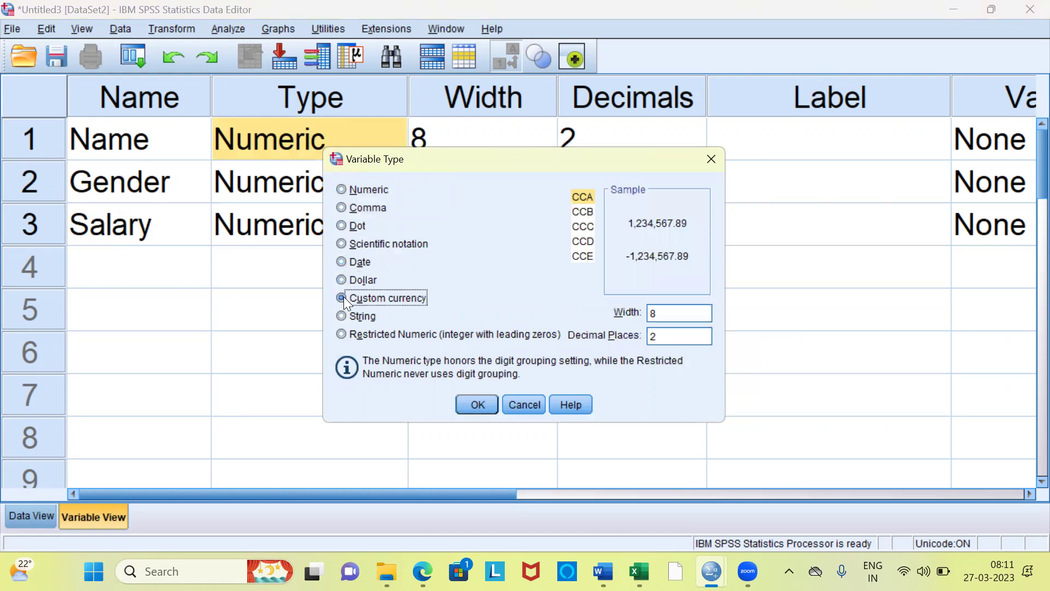
click(340, 316)
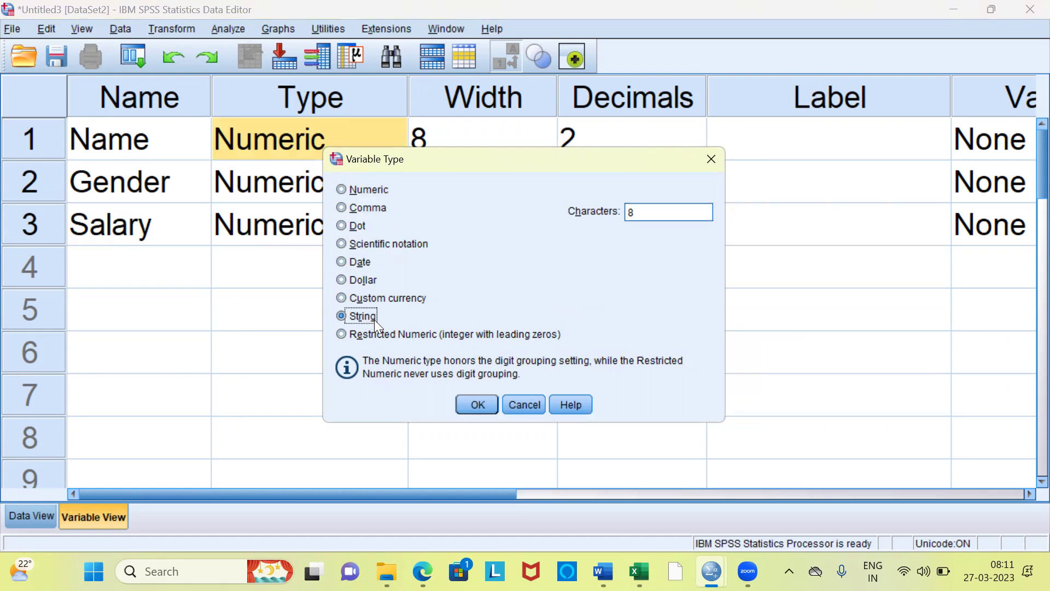
click(491, 405)
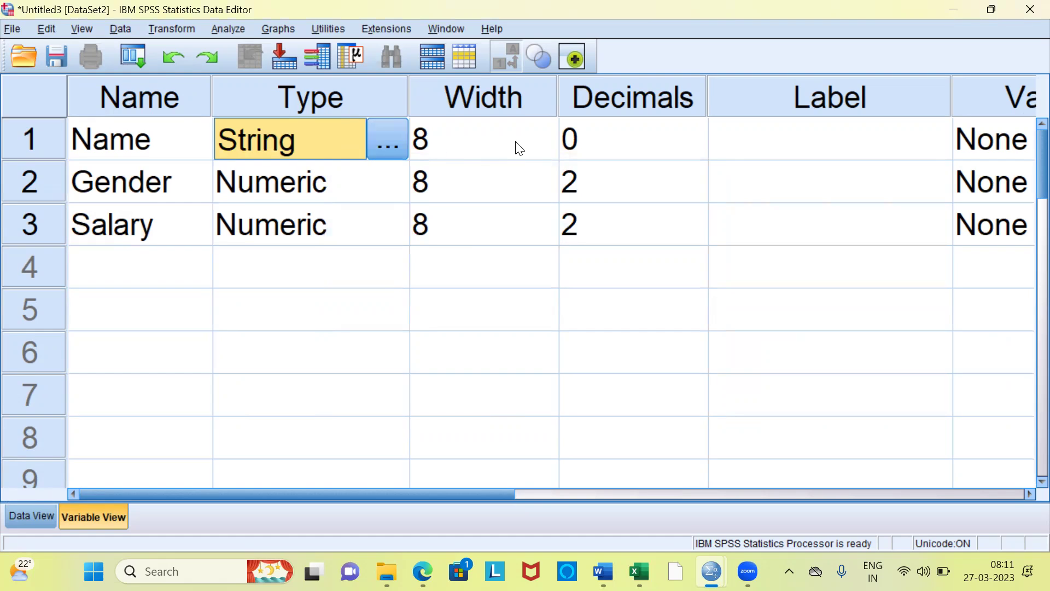
Try a larger width for the Name variable and return it to 8
click(529, 145)
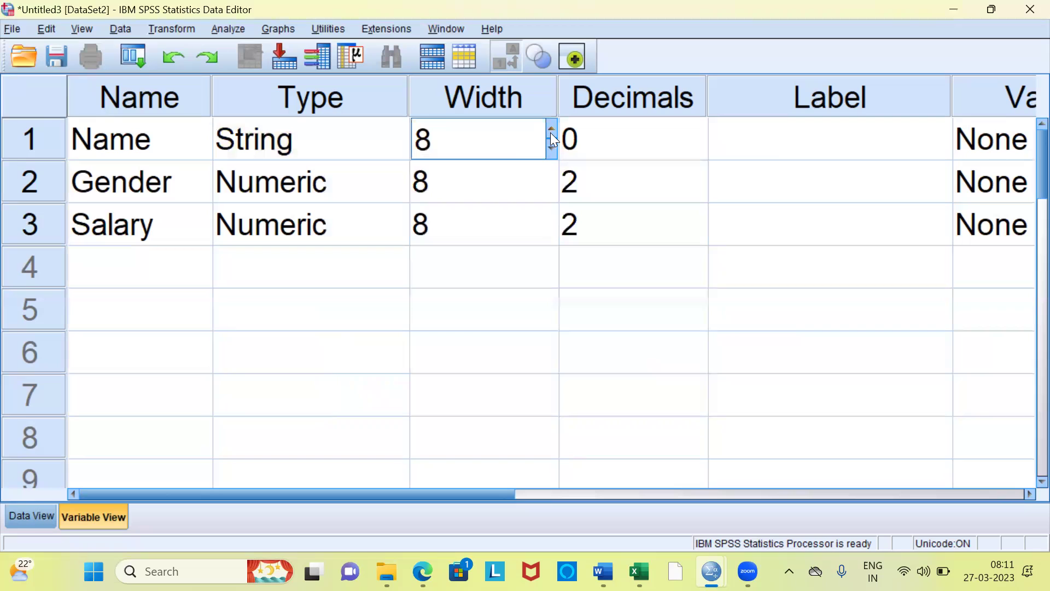
click(551, 130)
click(551, 129)
click(551, 129)
click(551, 129)
click(550, 154)
click(550, 154)
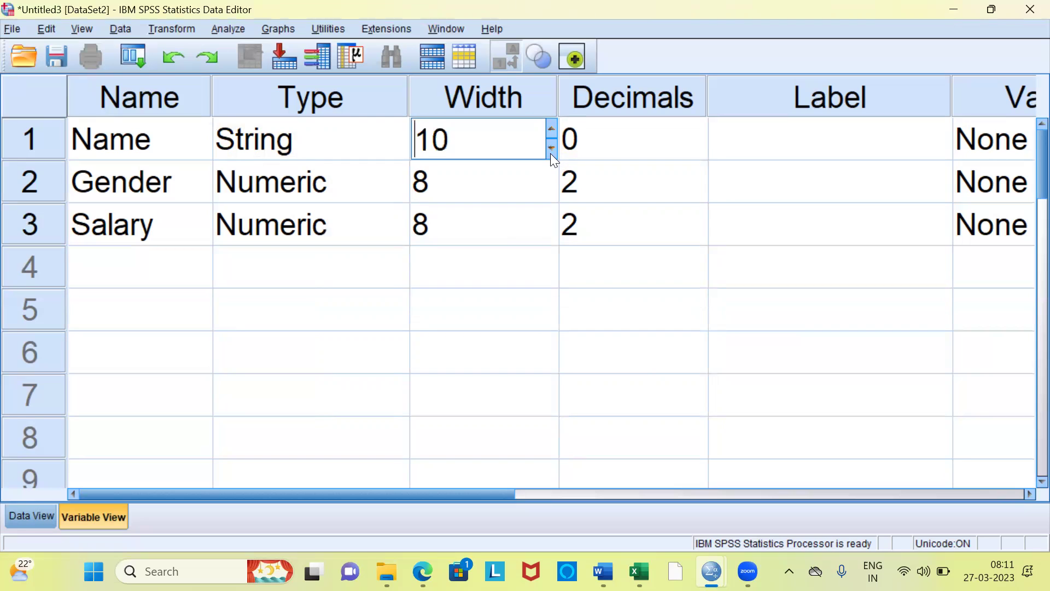
click(551, 154)
click(550, 154)
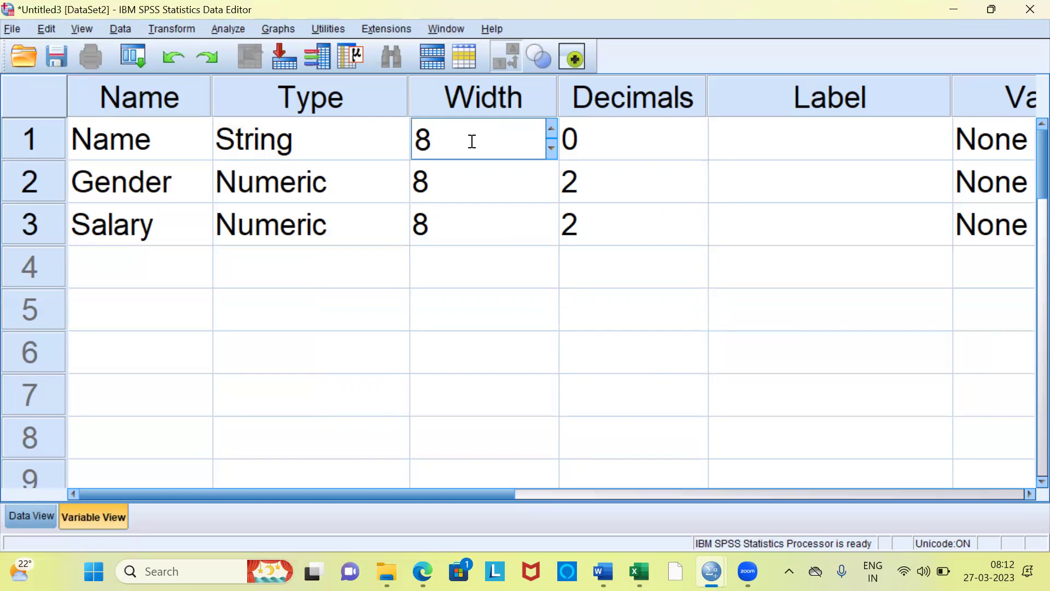
Set the number of decimals for the Salary variable to 0
click(648, 106)
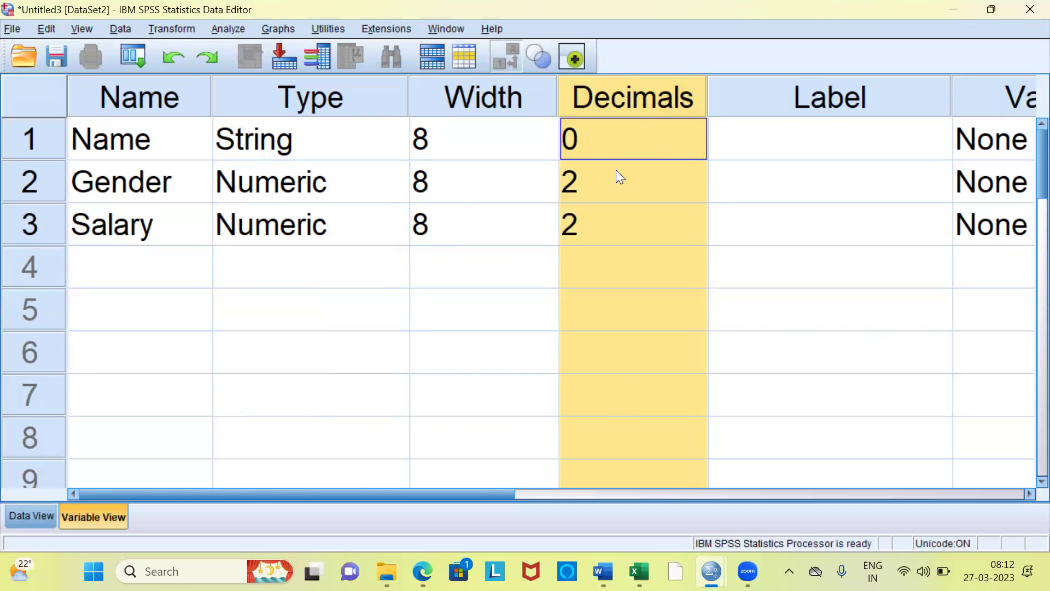
click(205, 239)
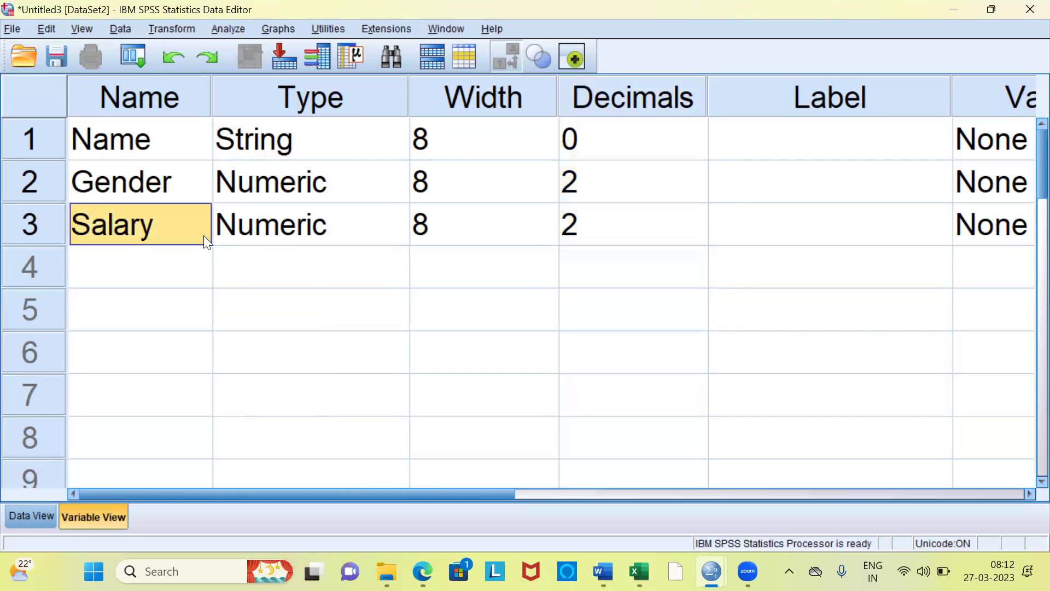
click(603, 230)
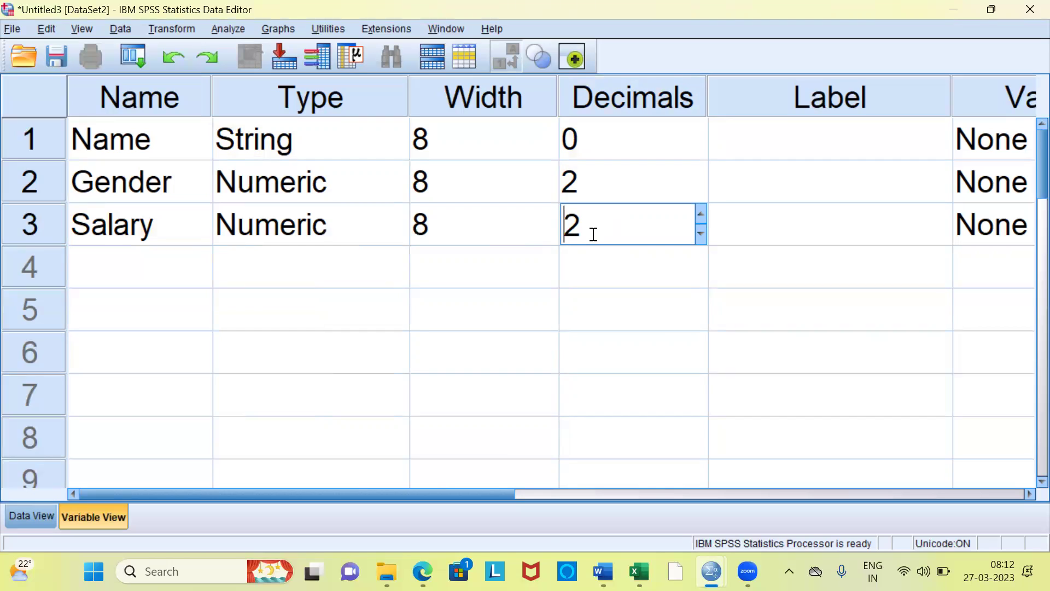
click(701, 214)
click(701, 215)
click(700, 234)
click(700, 234)
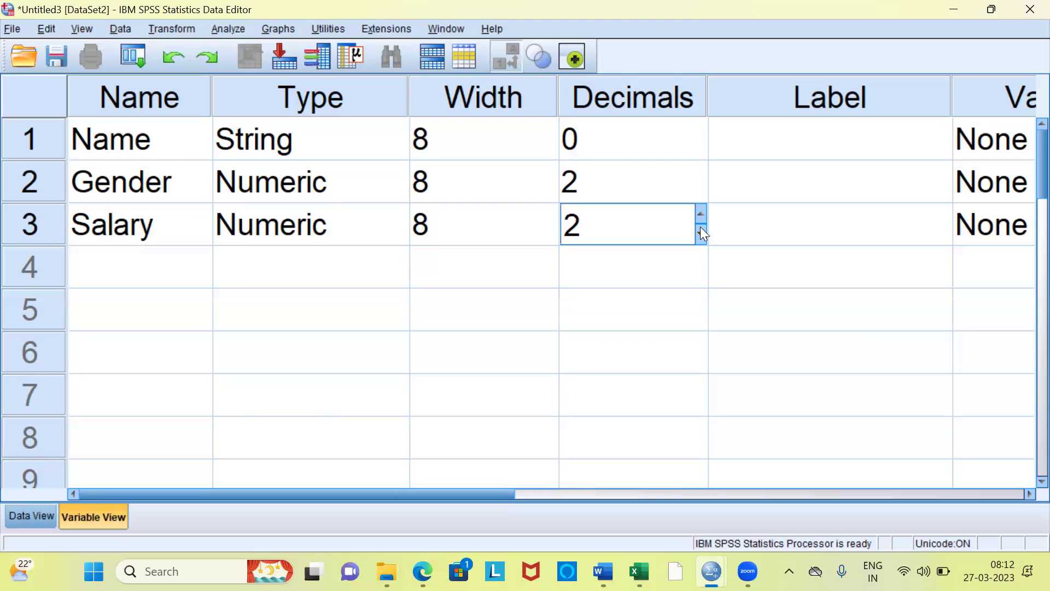
click(700, 232)
click(700, 233)
click(376, 104)
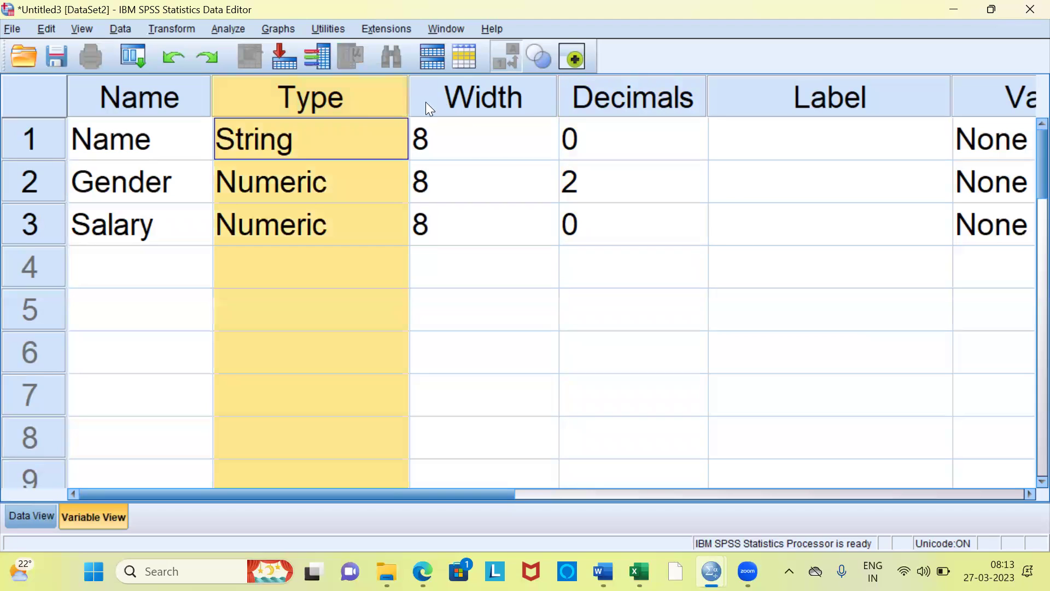
click(482, 104)
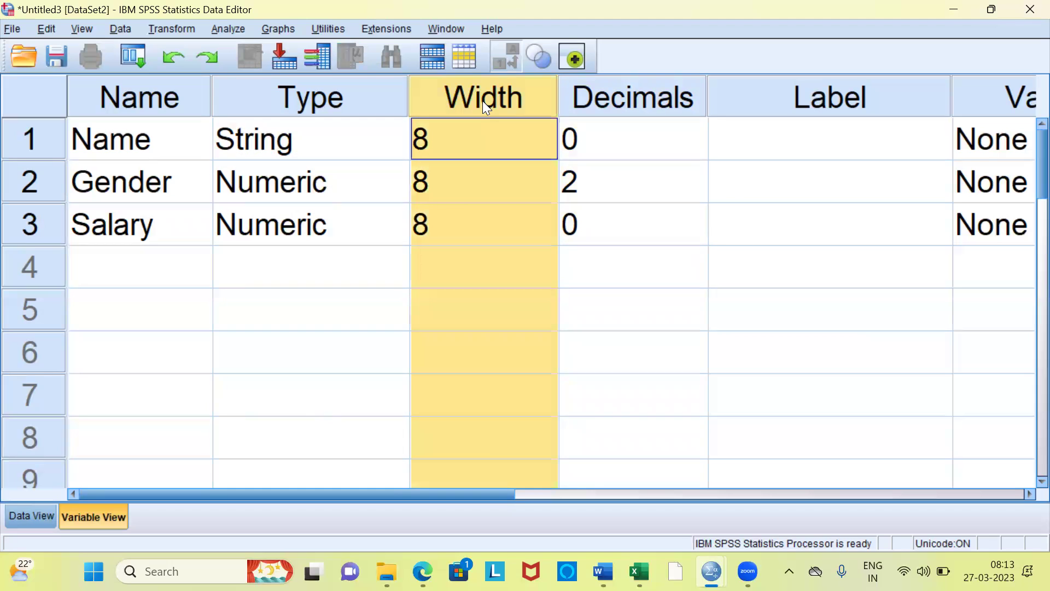
click(602, 104)
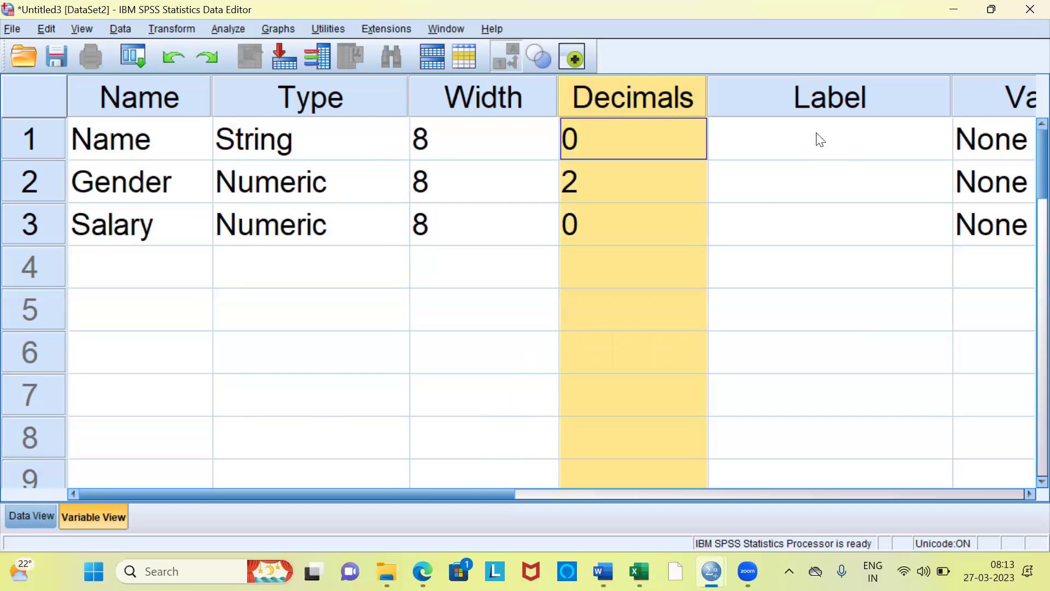
Give the Name variable the label "Employee Name"
click(811, 106)
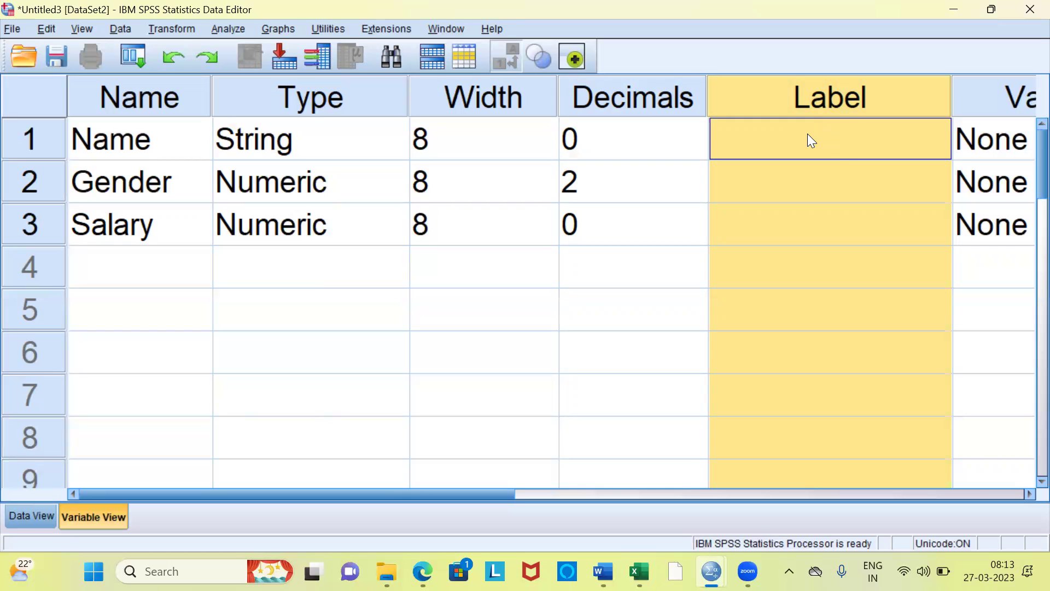
click(185, 158)
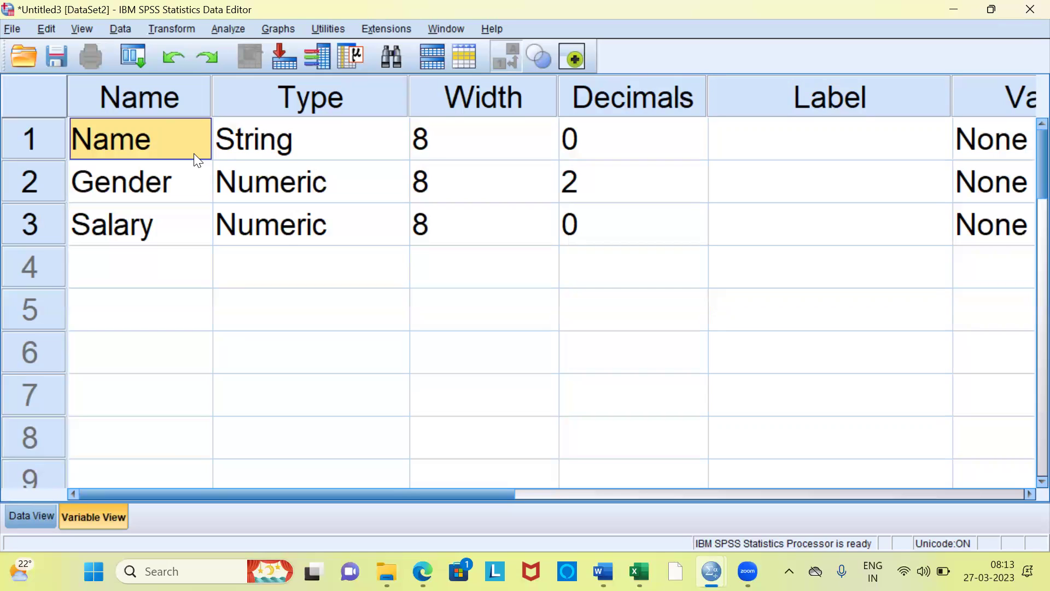
click(750, 141)
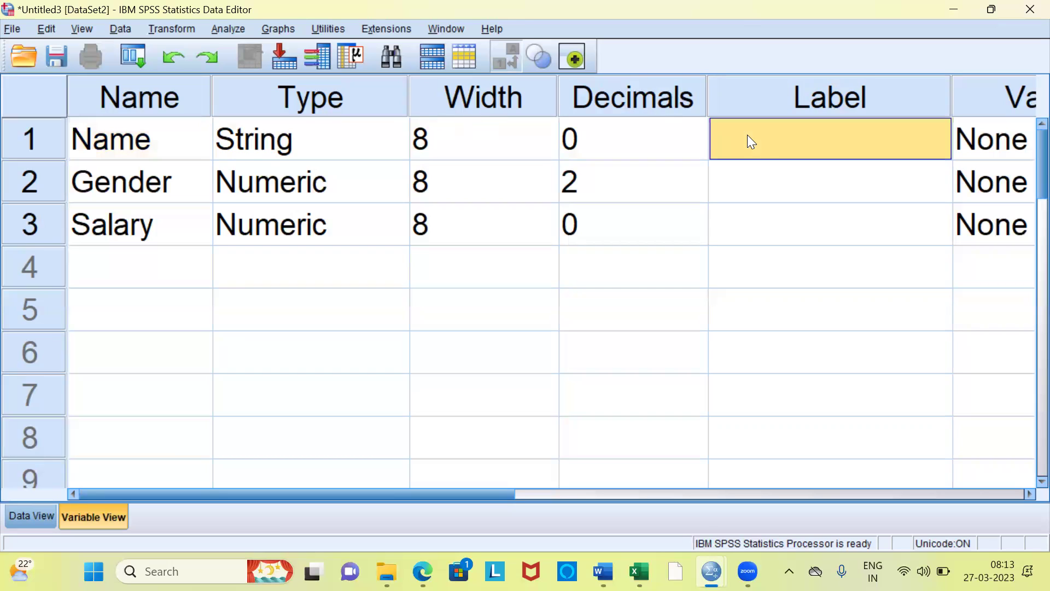
text(emplo)
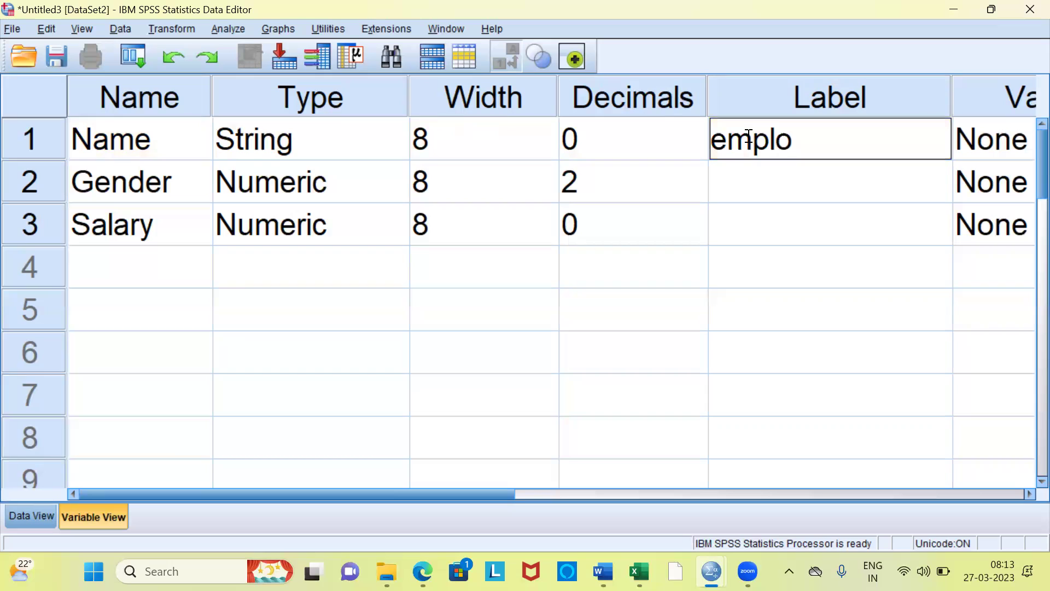
text(yee)
click(725, 141)
key(BackSpace)
text(E)
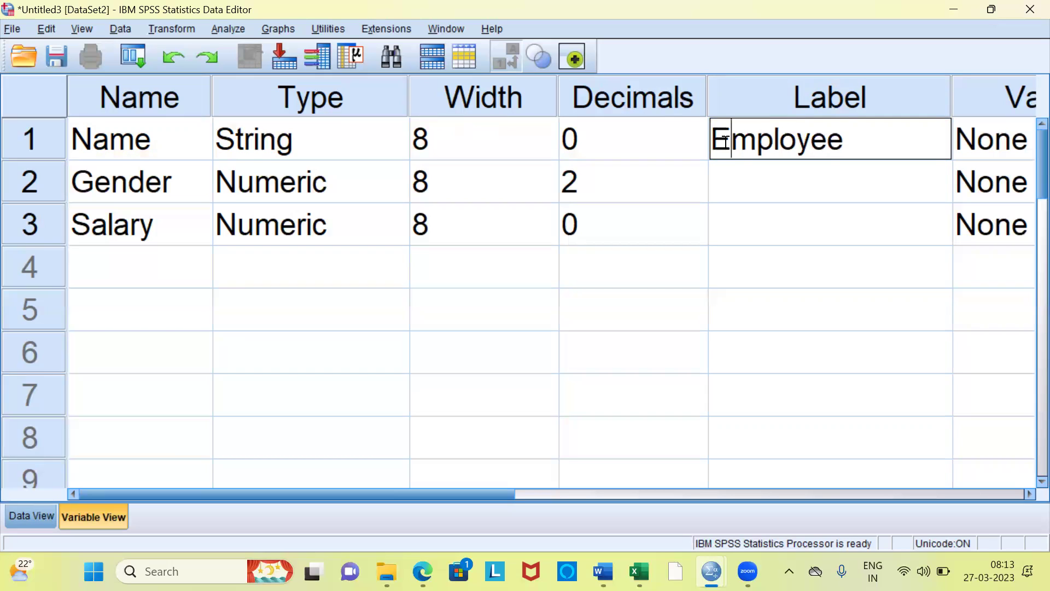
click(848, 147)
text(Name)
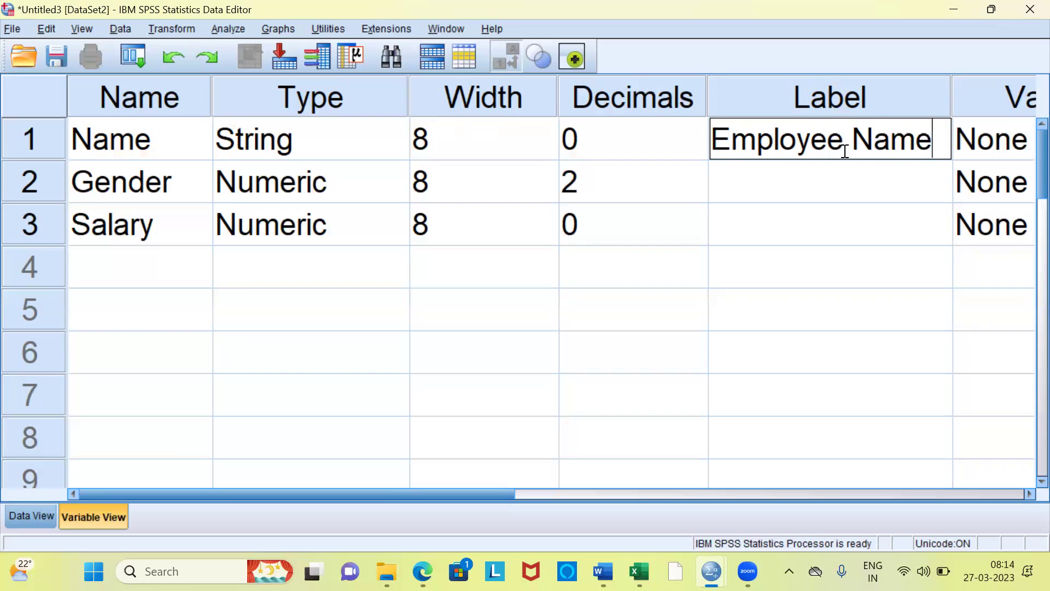
Give the Gender variable the label "employee's Gender"
click(781, 190)
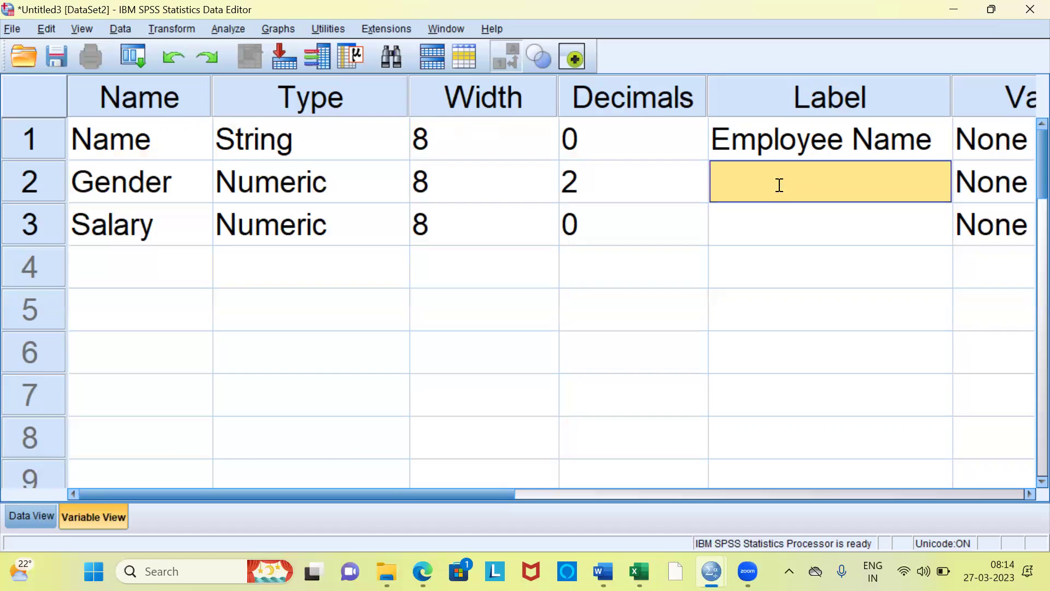
text(employee)
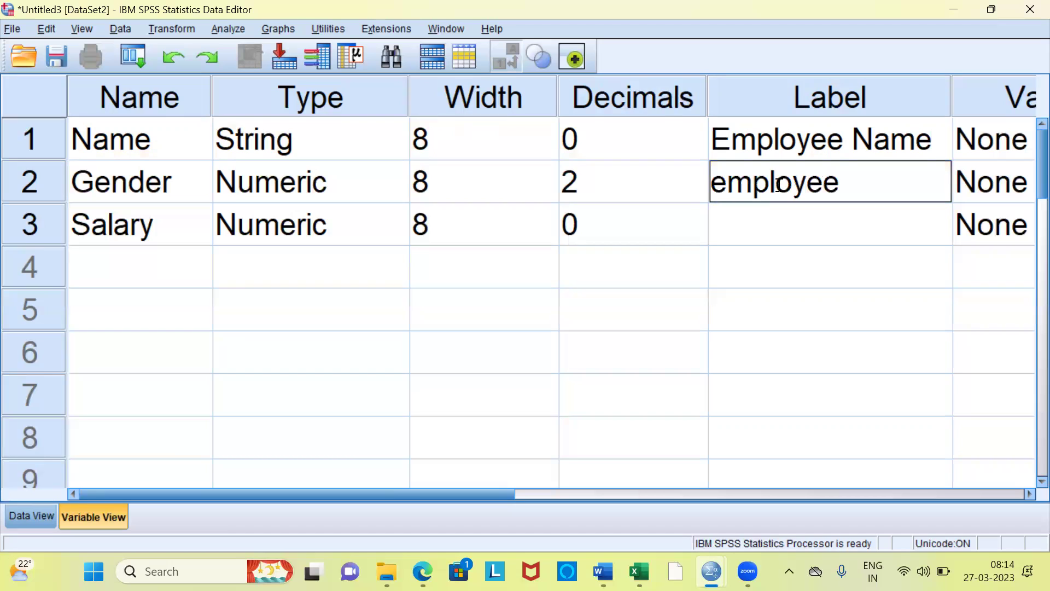
text( Gender)
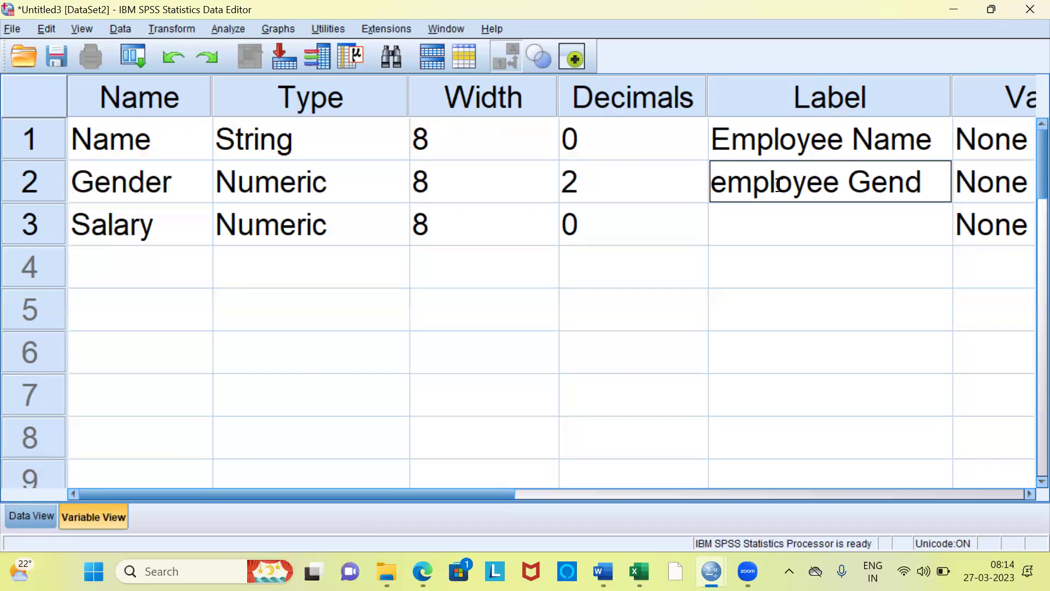
click(836, 182)
text('s)
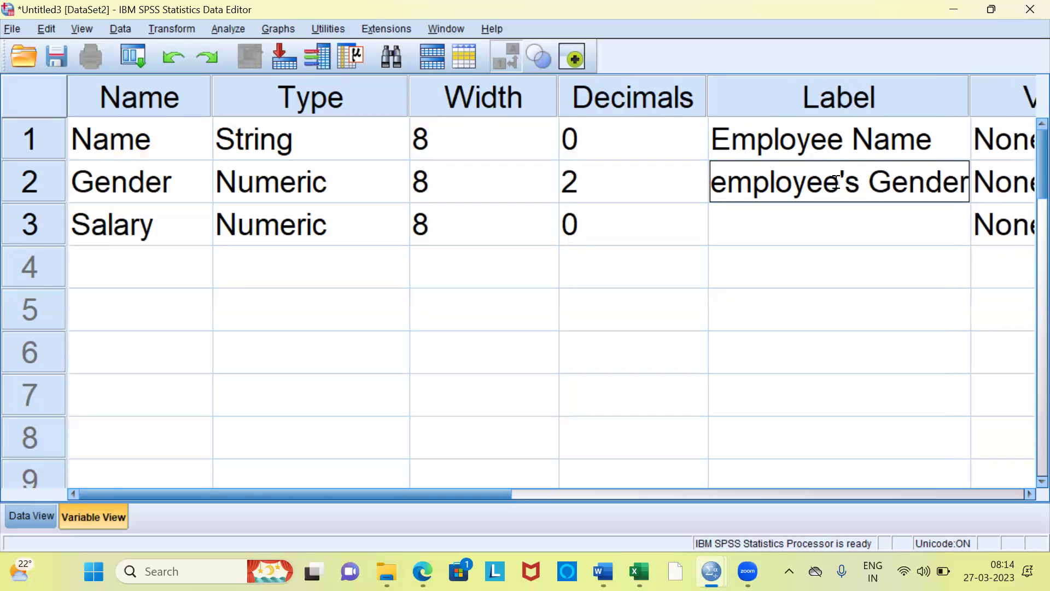
Change the Name variable's label to "Employee's Name" and capitalize the Gender variable's label as "Employee's Gender"
click(840, 145)
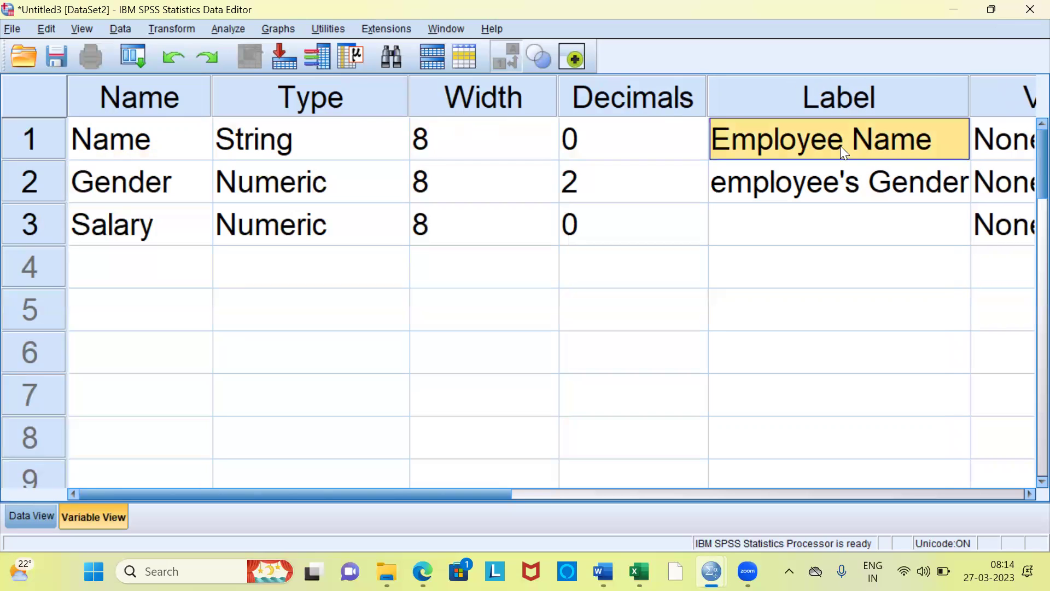
click(840, 145)
text('s)
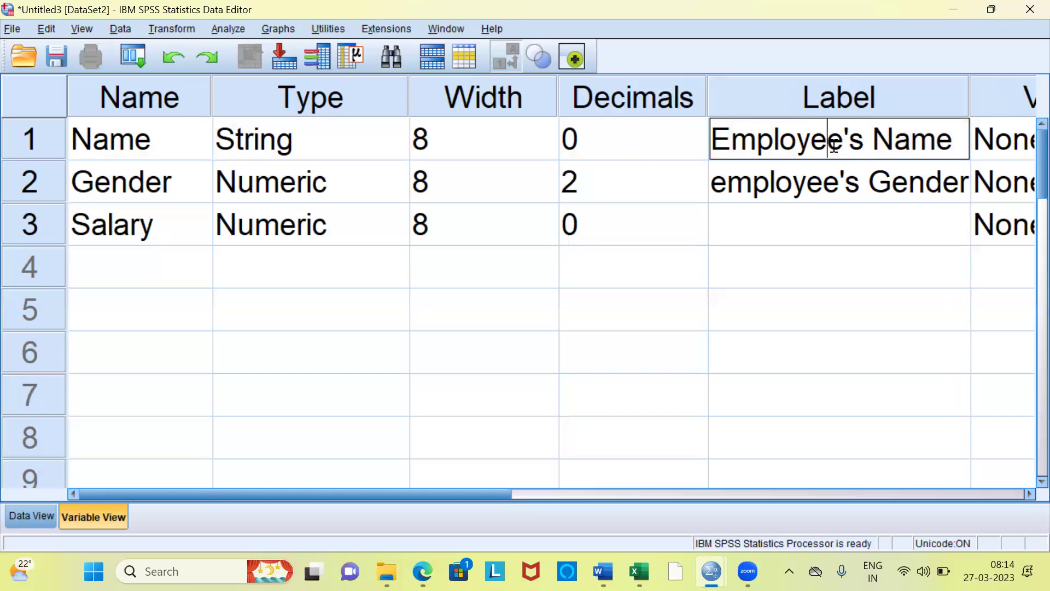
click(726, 189)
click(726, 188)
key(BackSpace)
text(E)
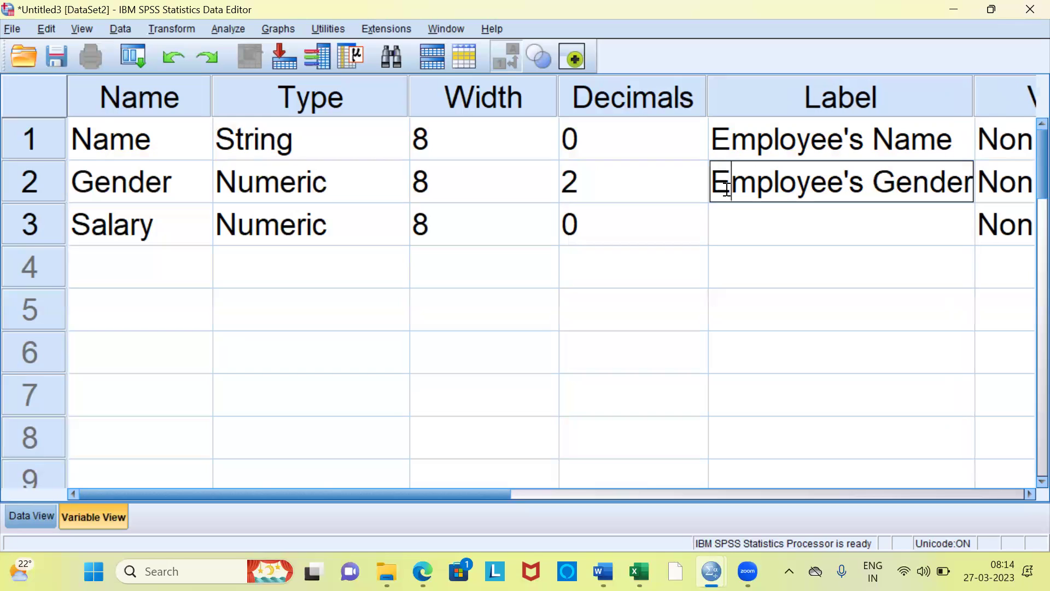
Shorten "Employee's" to "Employe's" in the labels of the Gender and Name variables
click(829, 186)
key(BackSpace)
double_click(843, 145)
key(BackSpace)
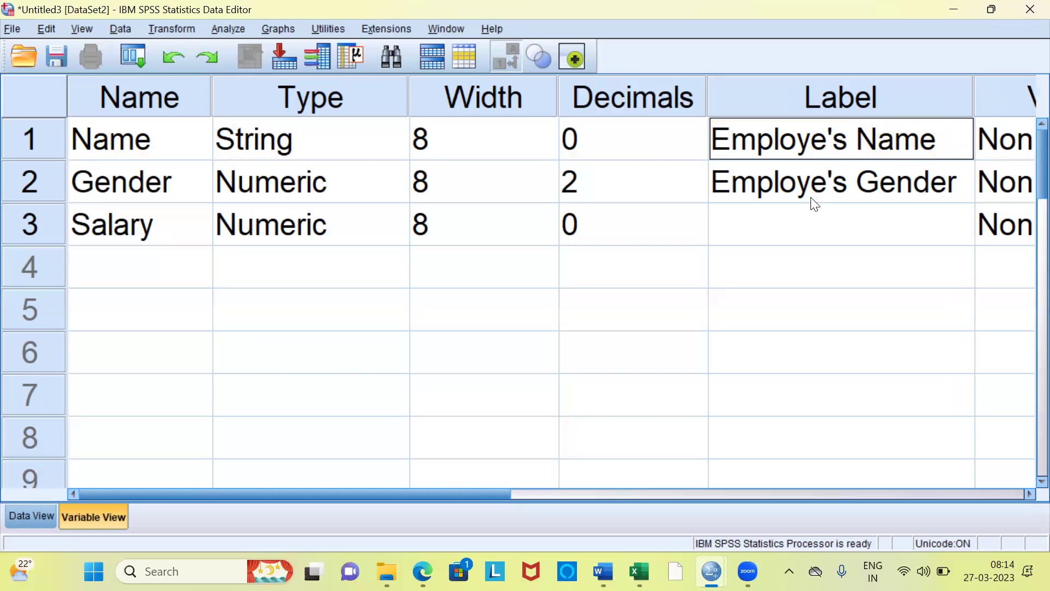
Give the Salary variable the label "Employee's Salary"
click(808, 220)
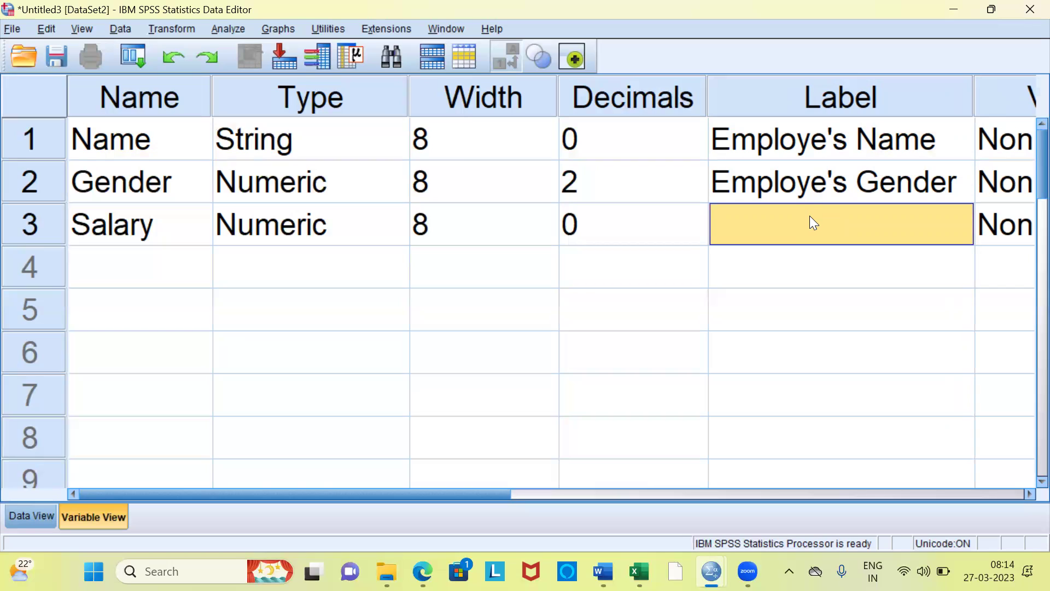
text(empl)
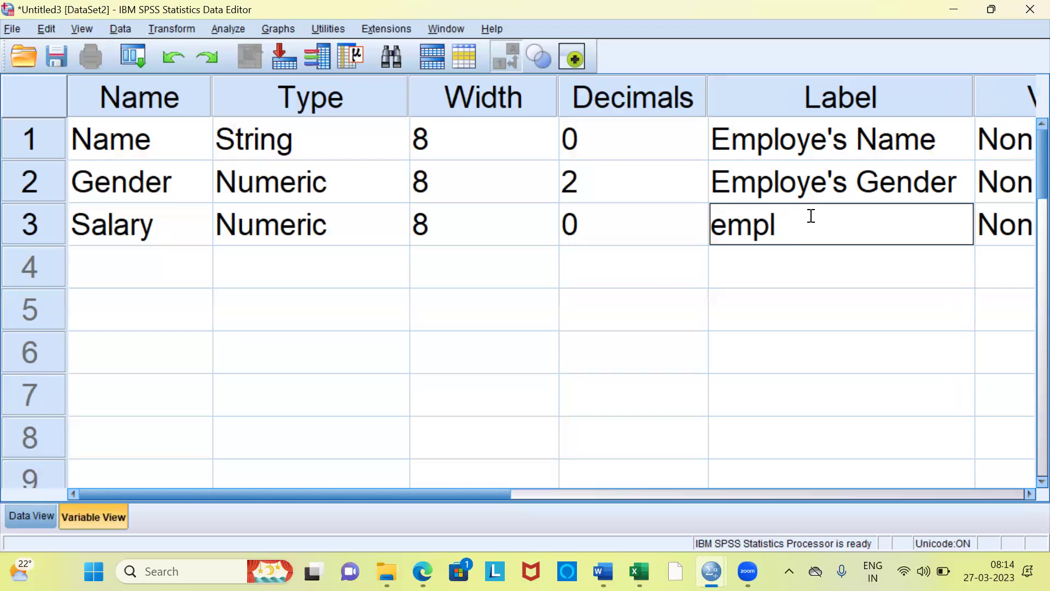
text(oyee's D)
key(BackSpace)
text(Sl)
key(BackSpace)
text(alary)
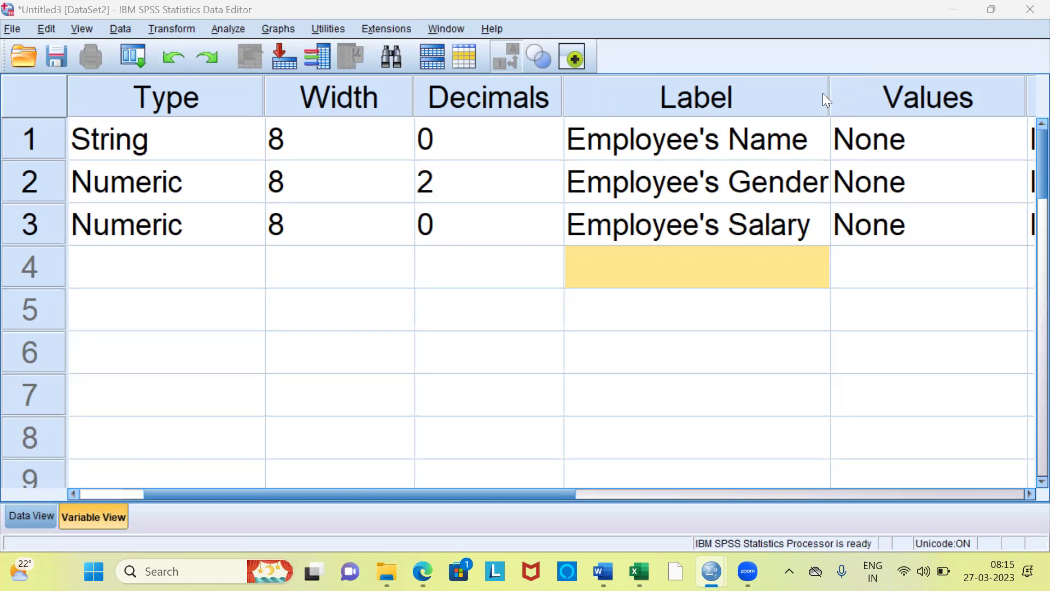
click(800, 144)
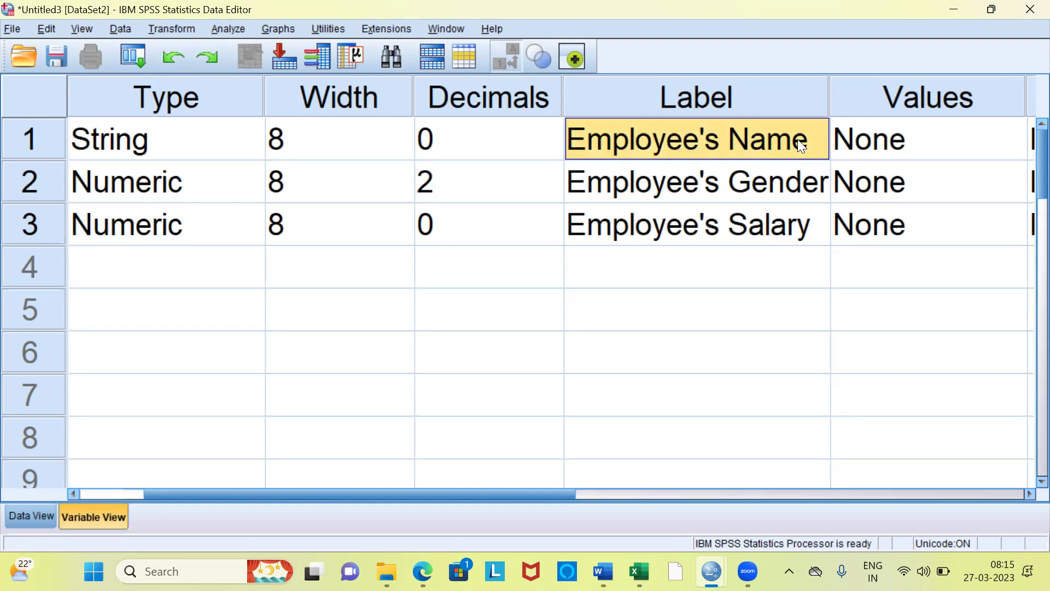
click(775, 186)
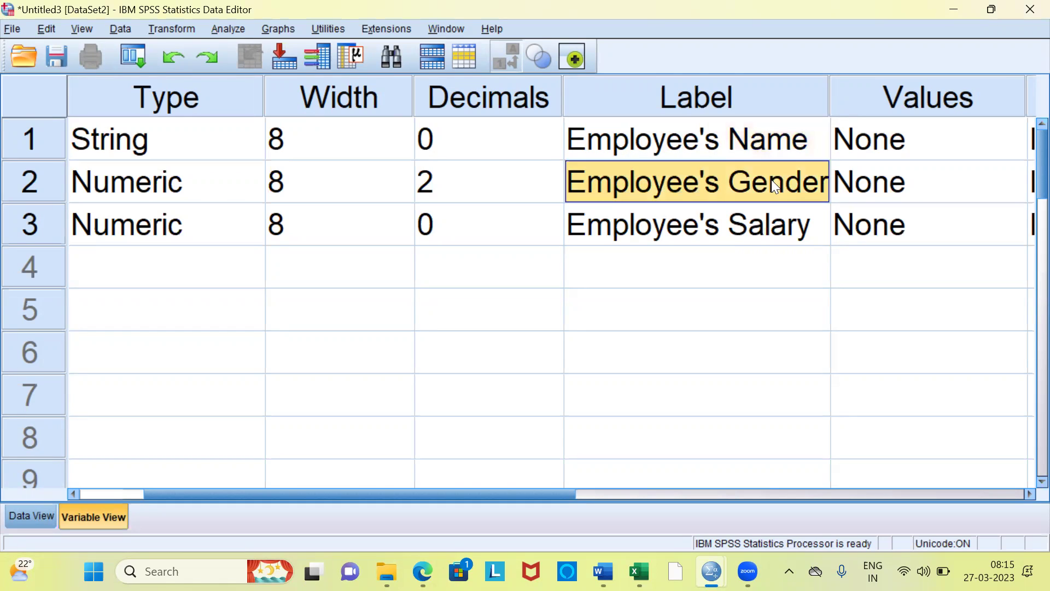
click(763, 243)
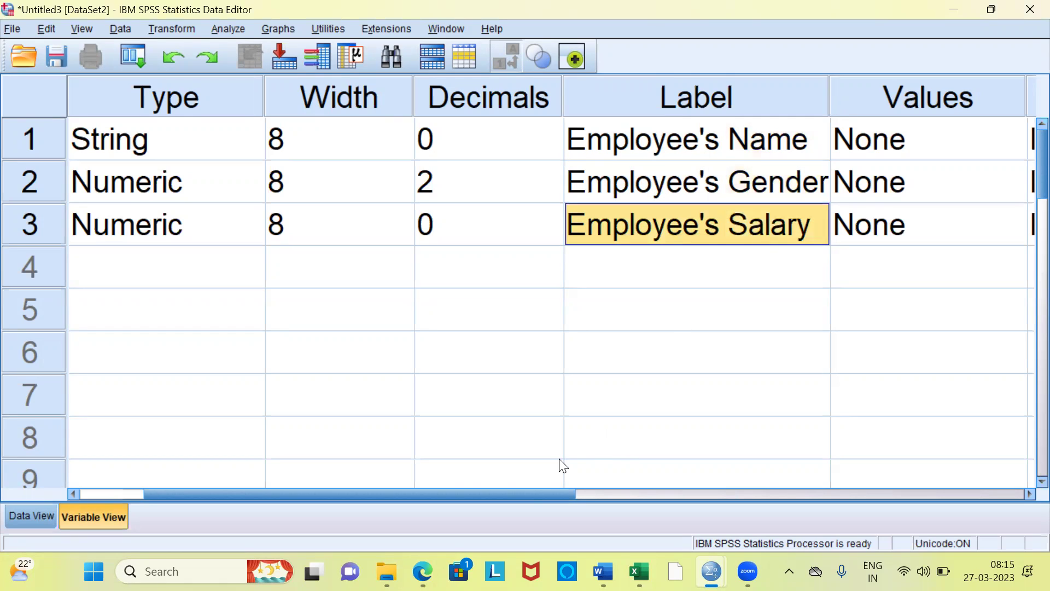
Open the value labels of the Gender variable and add value 1 with the label "Male"
drag(528, 491, 738, 473)
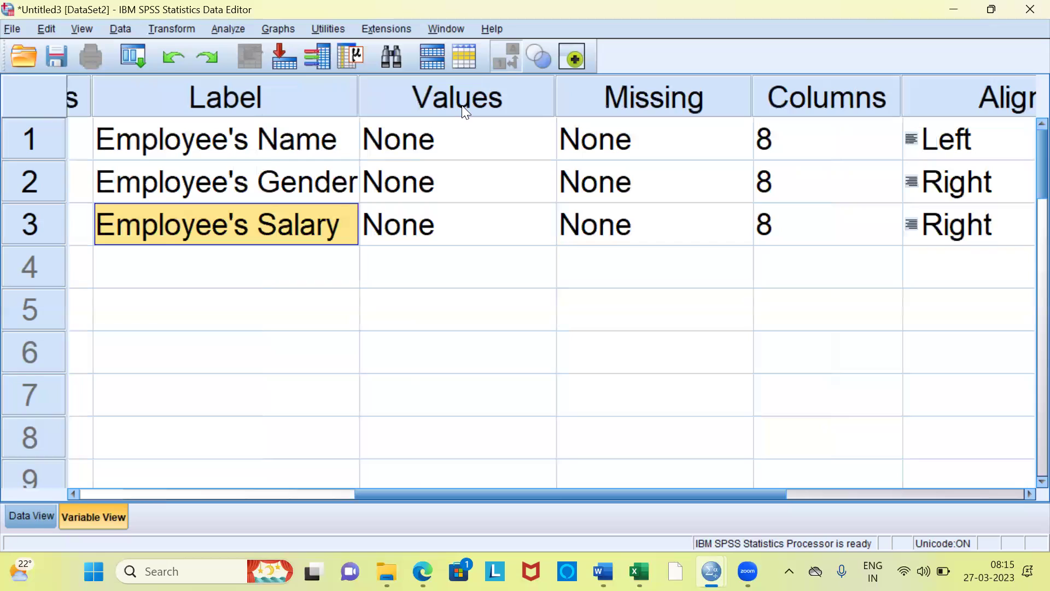
click(348, 186)
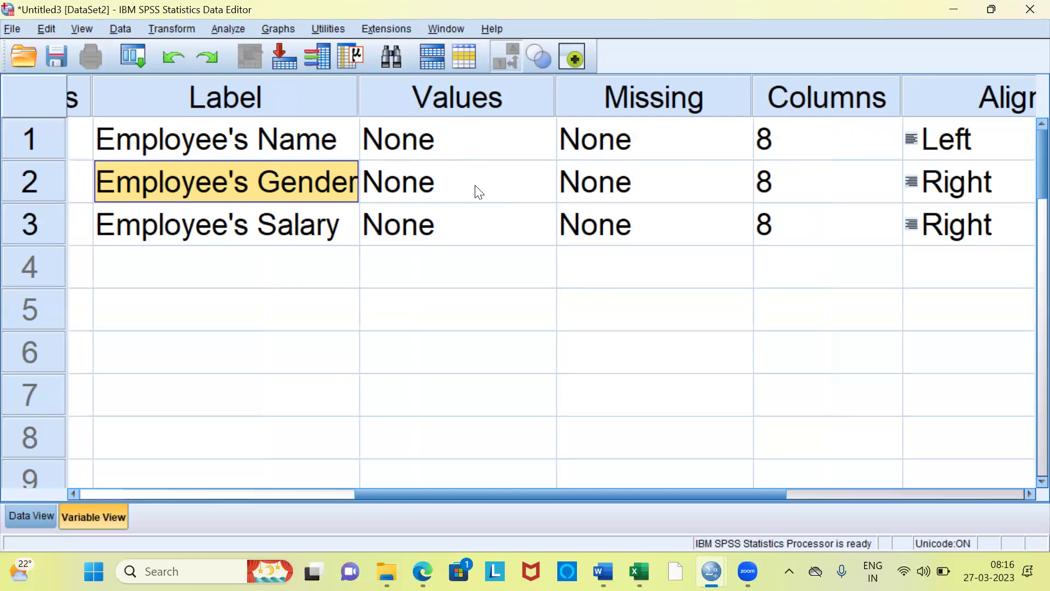
click(527, 186)
click(527, 186)
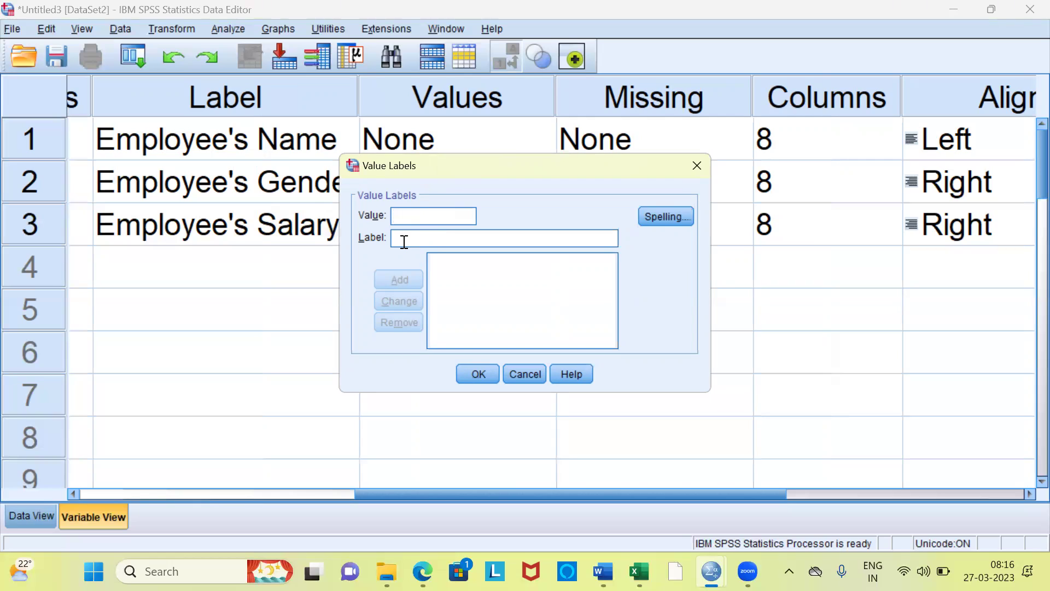
text(1)
click(408, 238)
text(Male)
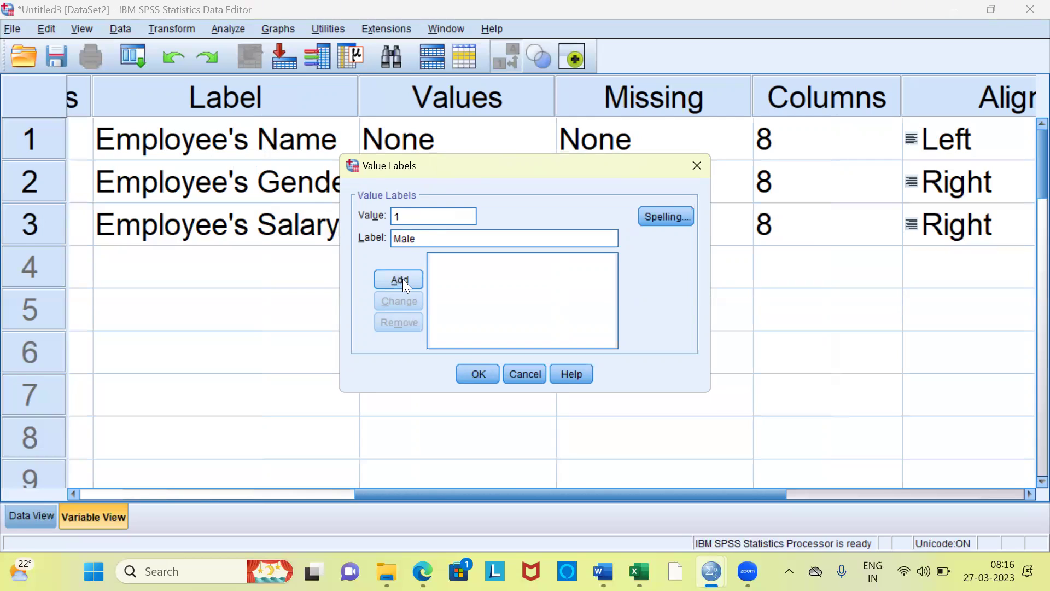
click(403, 278)
Add value 0 with the label "Female" and apply the value labels to the Gender variable
click(409, 224)
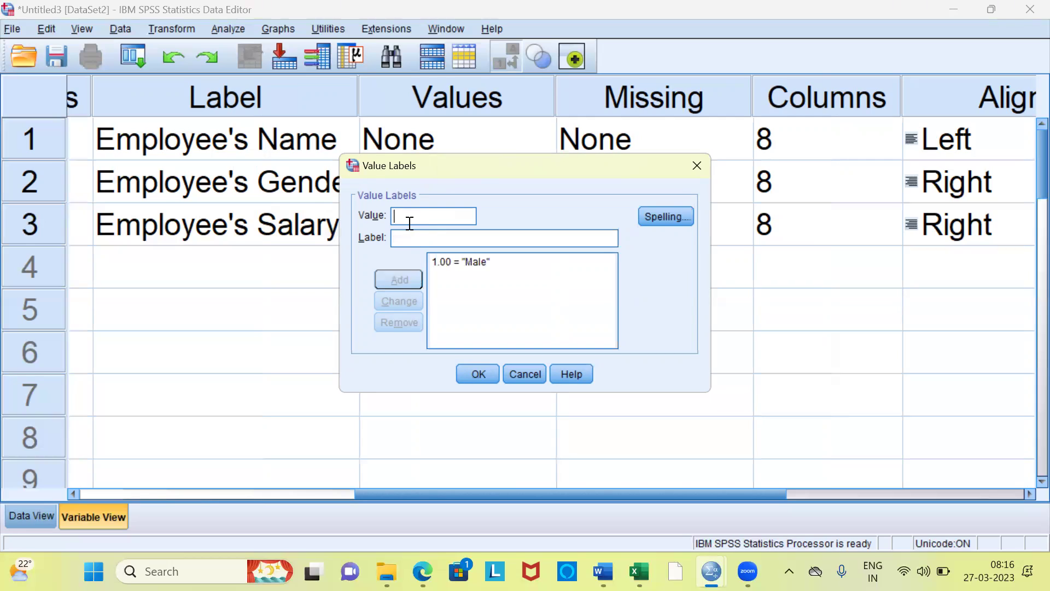
text(0)
click(410, 240)
text(Female)
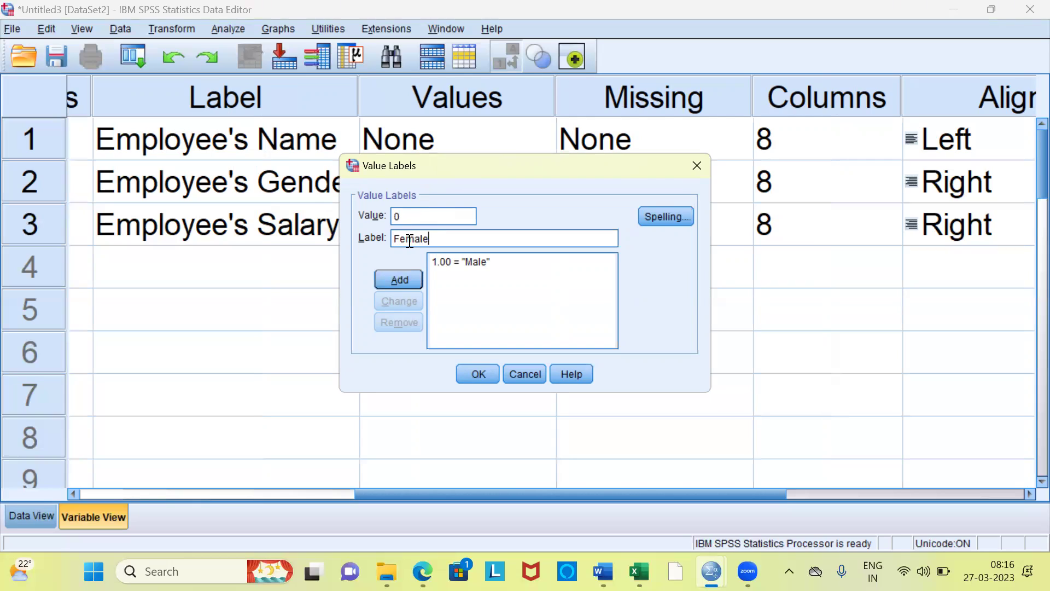
click(405, 277)
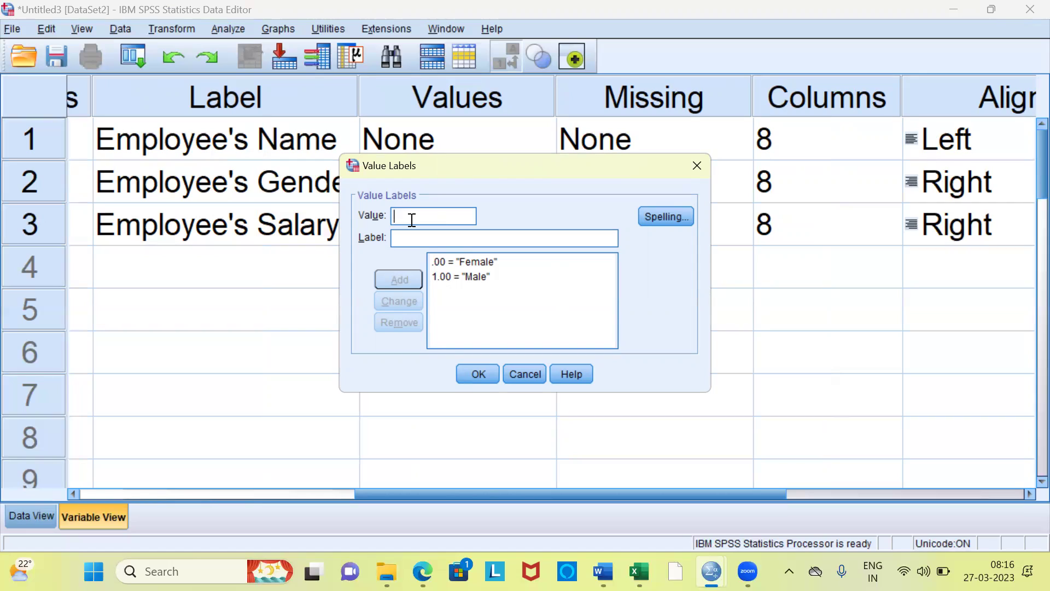
click(477, 375)
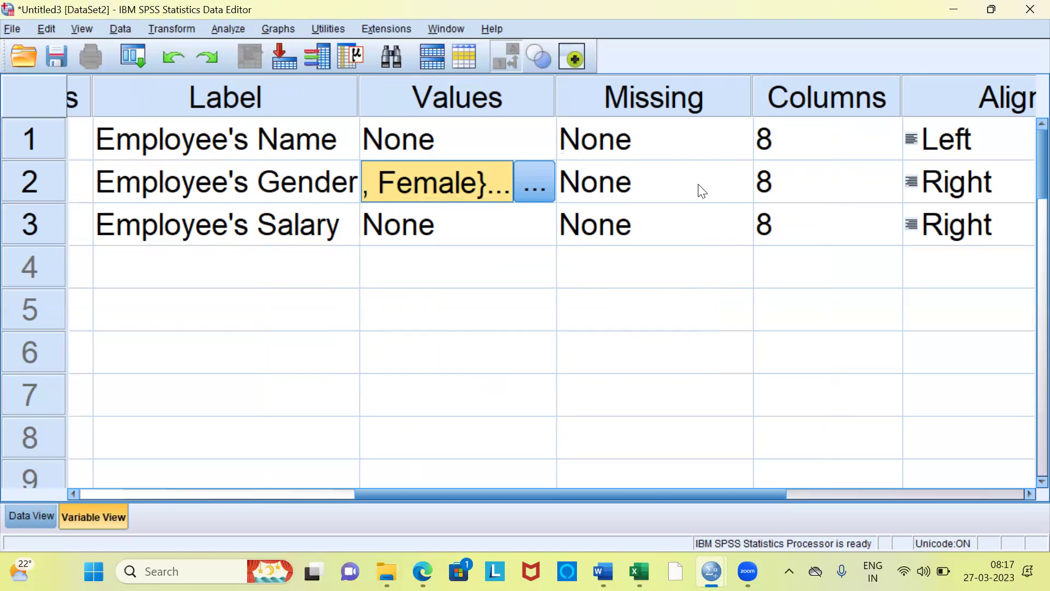
Try the missing value options for the Salary variable, including discrete value 99 and a range, and apply No missing values
click(731, 226)
click(731, 226)
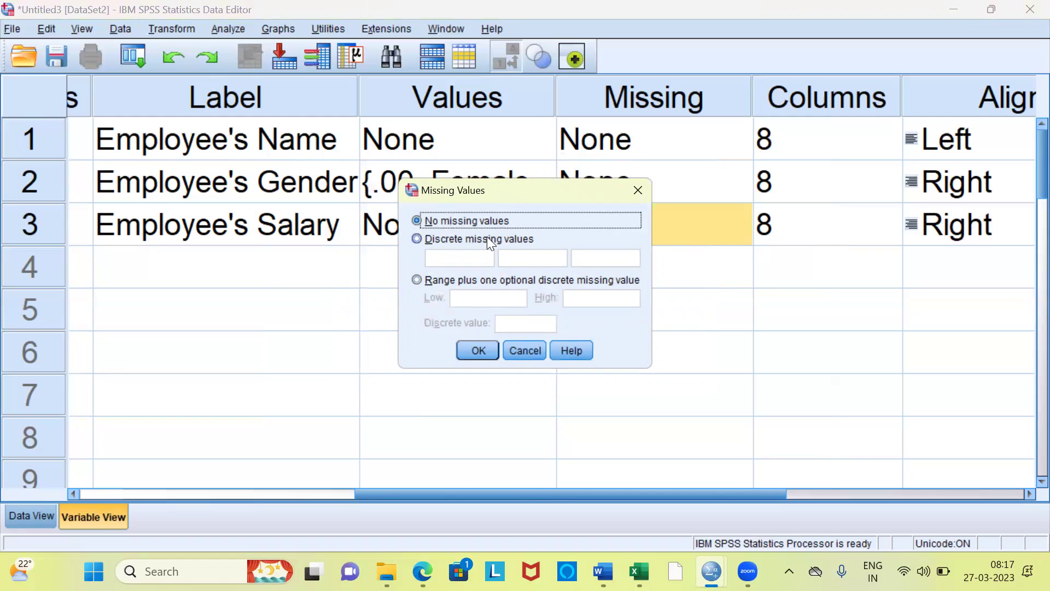
click(420, 241)
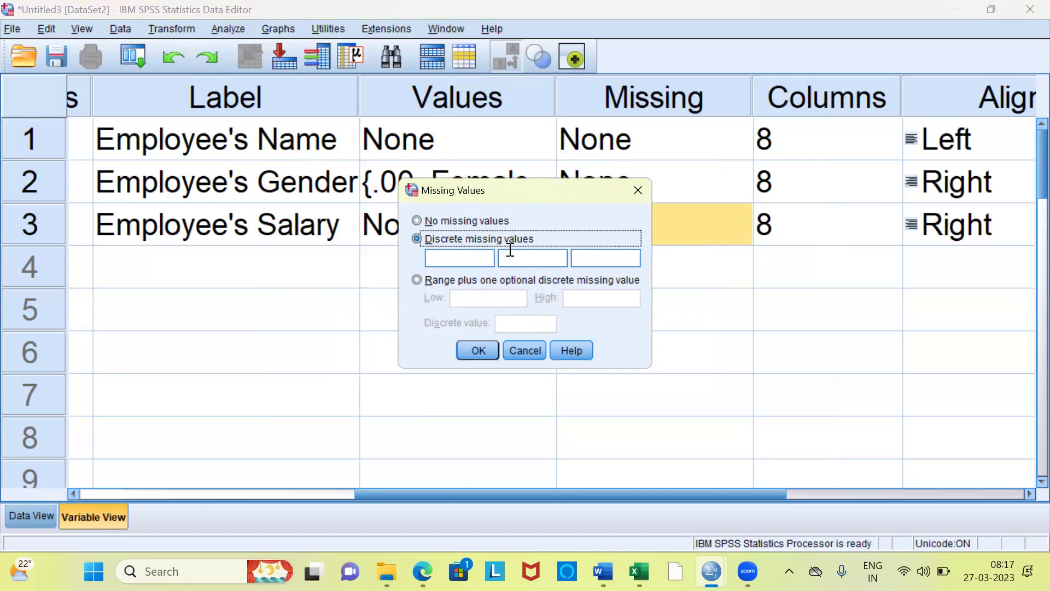
click(477, 258)
text(99)
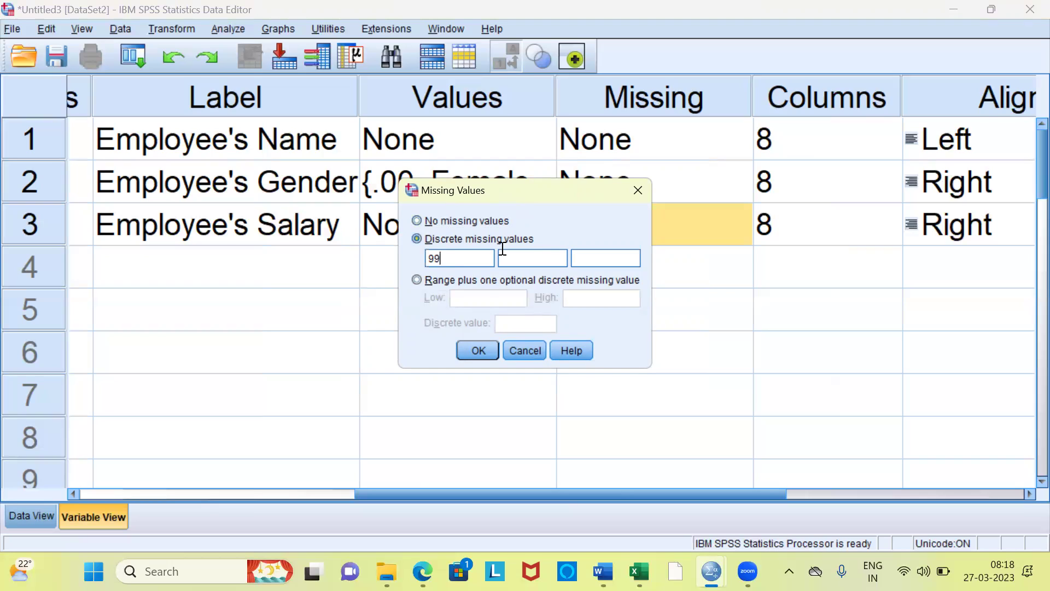
click(427, 285)
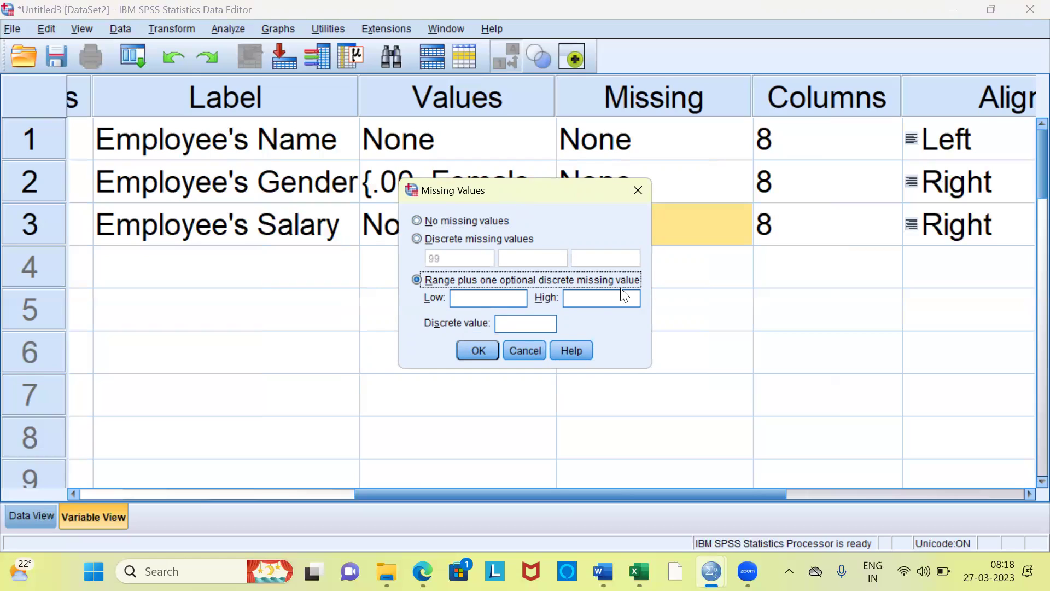
click(496, 299)
click(588, 302)
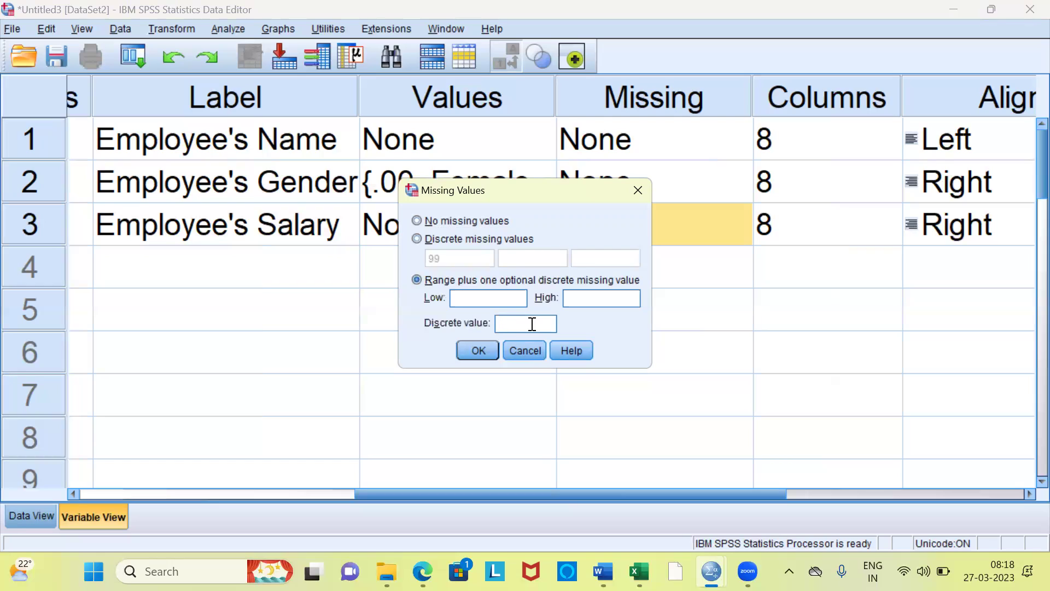
click(421, 221)
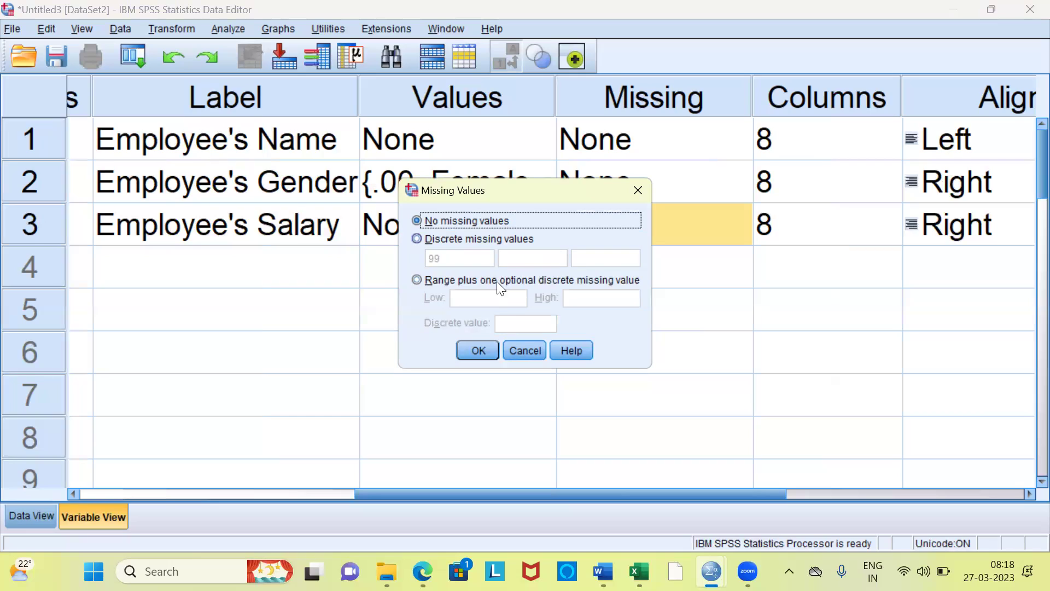
click(478, 350)
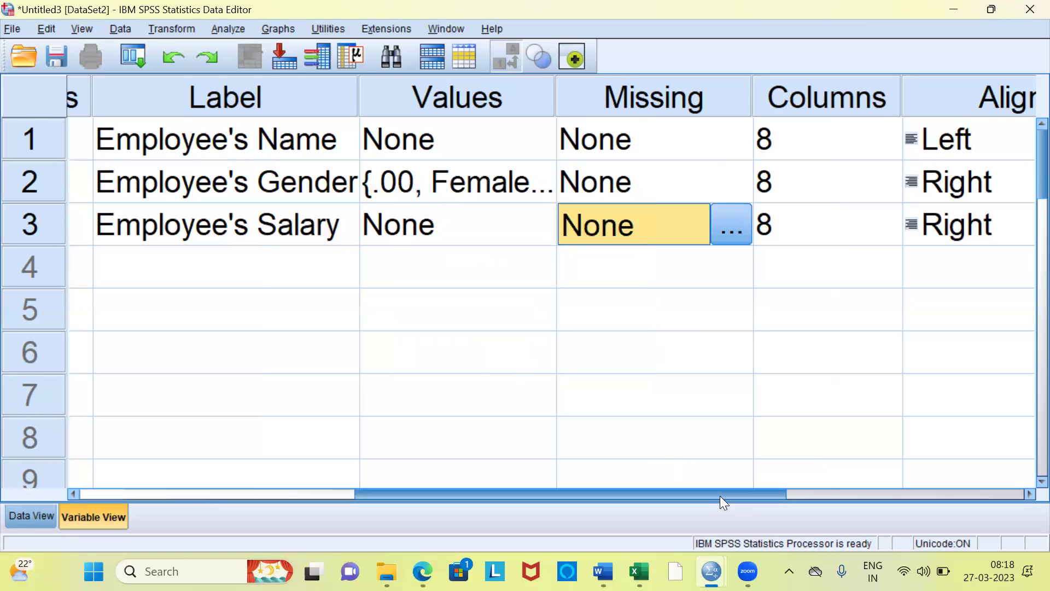
Examine the Columns and Align attributes of the variables and the alignment choices for the Gender variable
drag(719, 496, 822, 501)
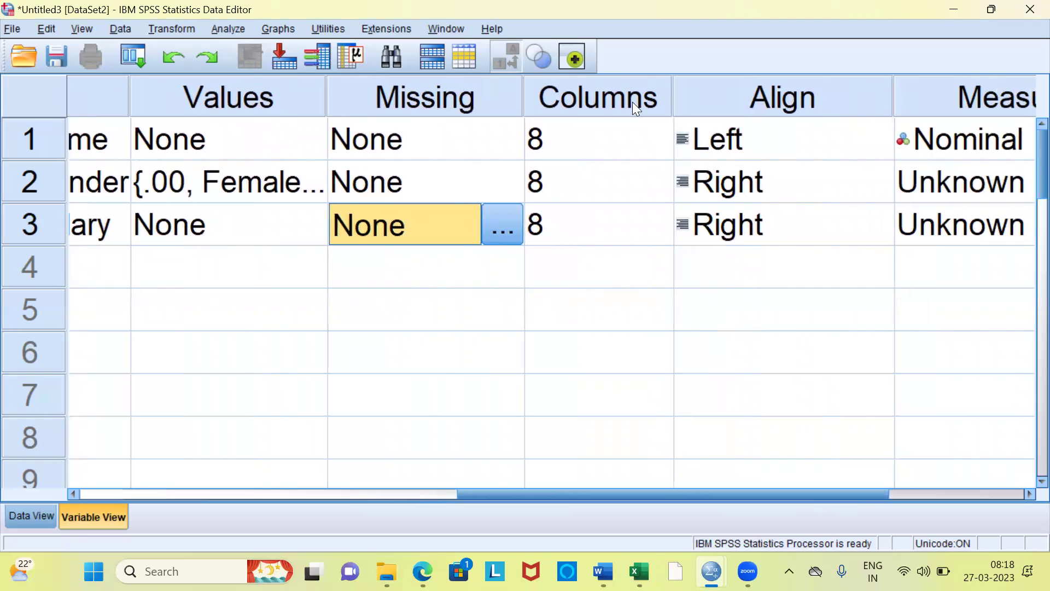
click(632, 102)
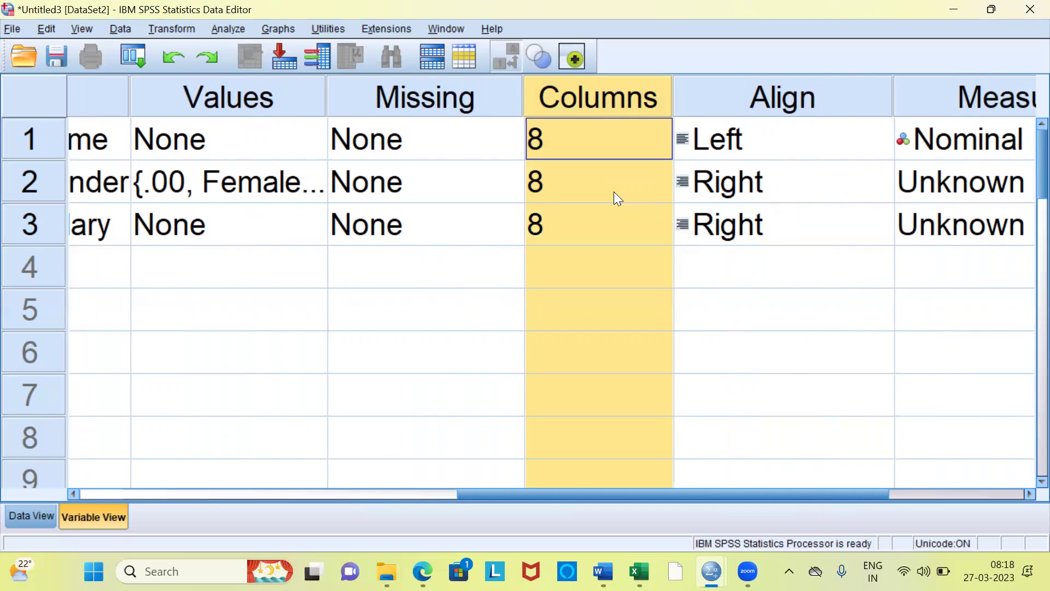
click(827, 105)
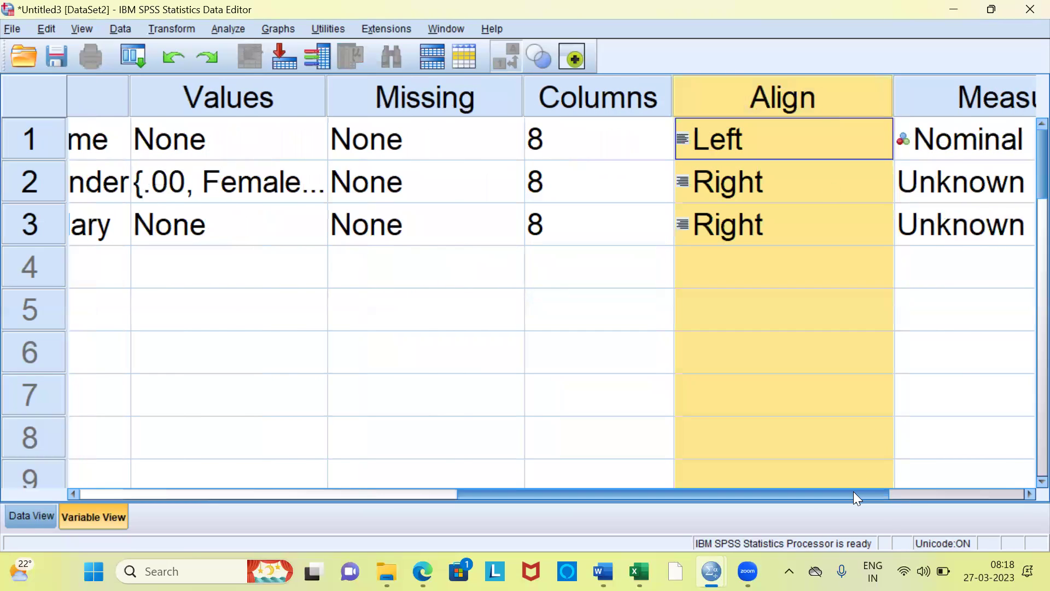
drag(853, 491, 893, 493)
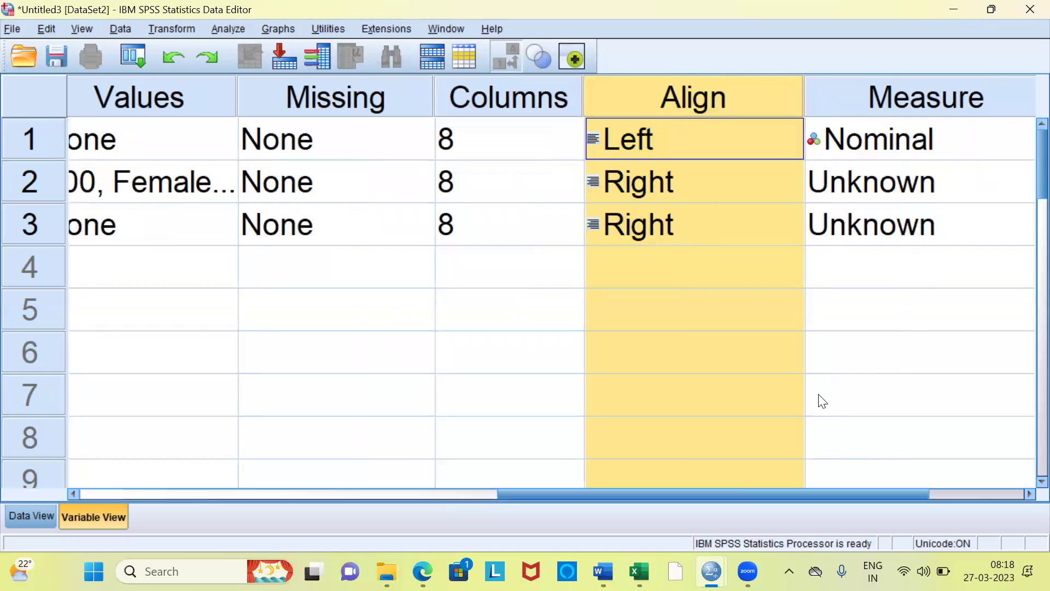
click(794, 183)
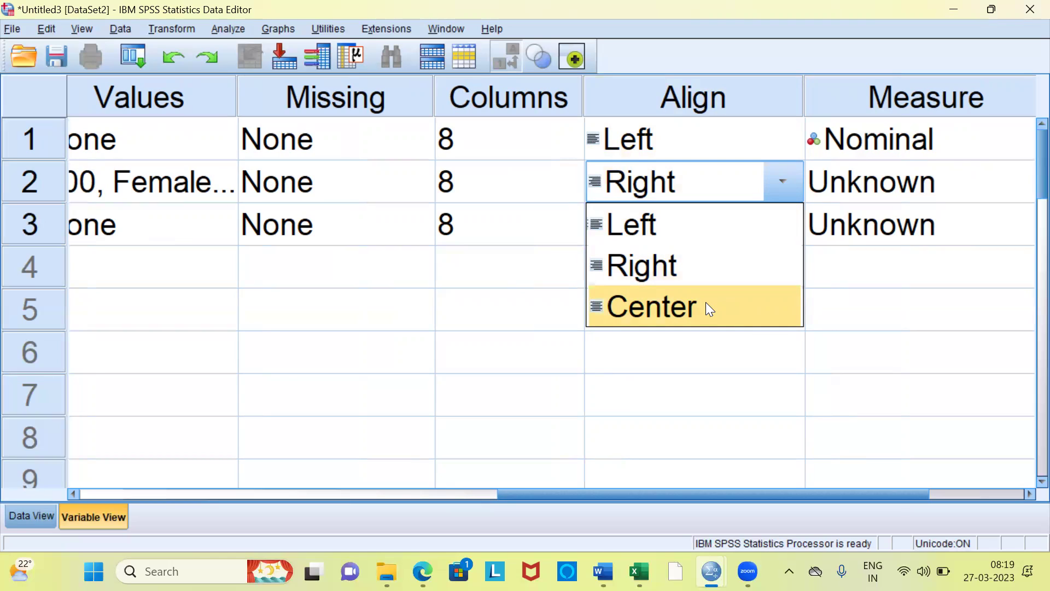
key(Escape)
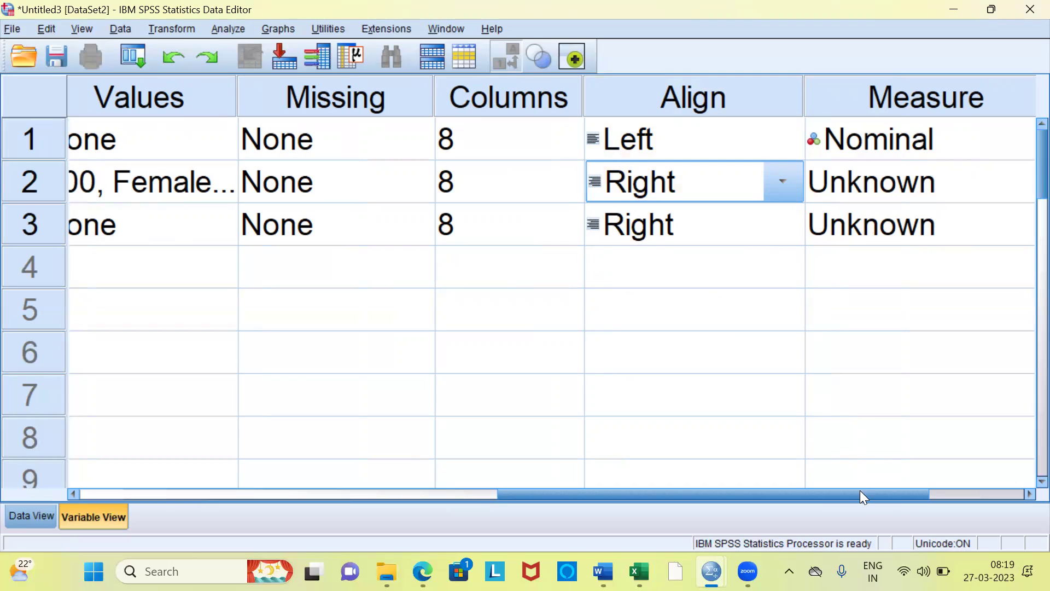
Set the measurement level of the Gender variable to Nominal and of the Salary variable to Scale
drag(860, 494, 896, 493)
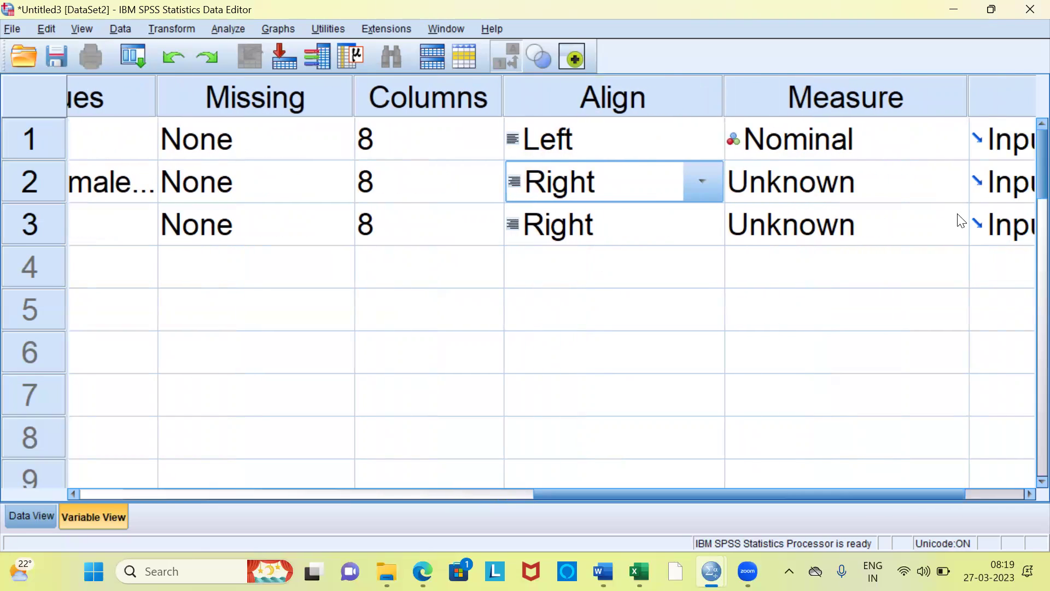
click(954, 182)
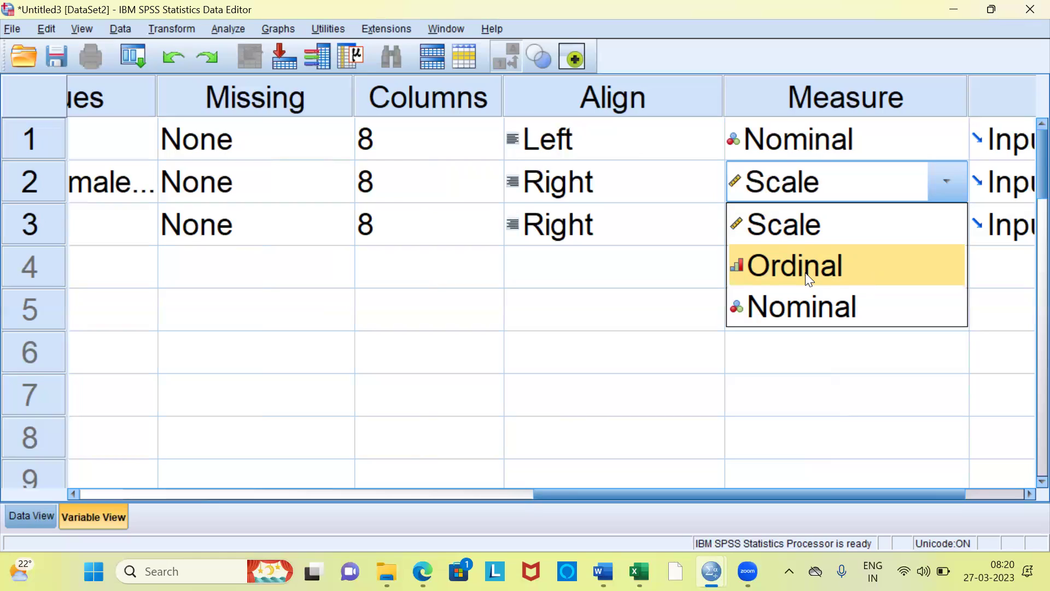
click(851, 322)
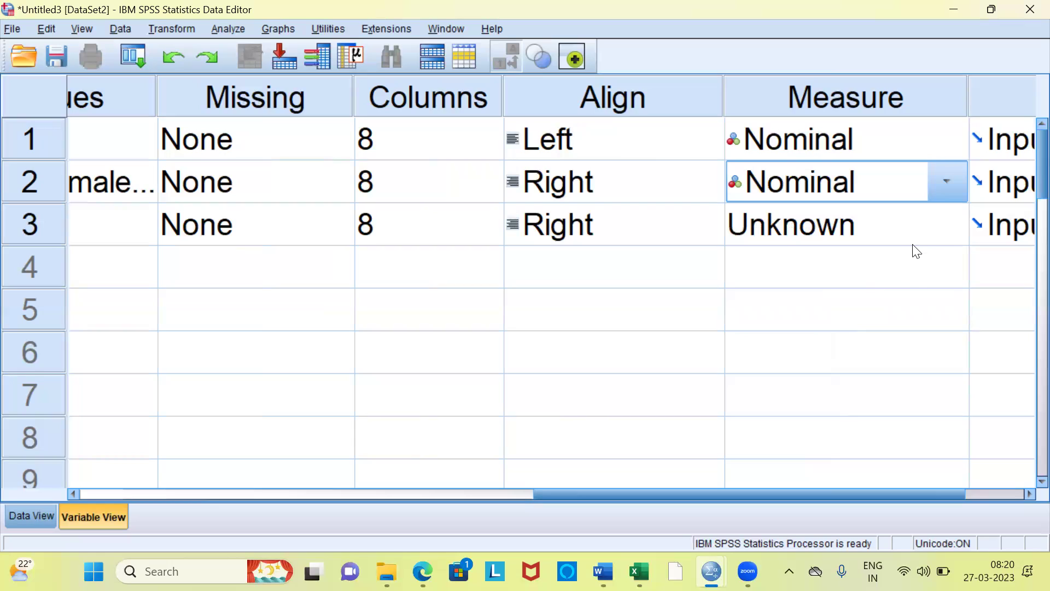
click(943, 234)
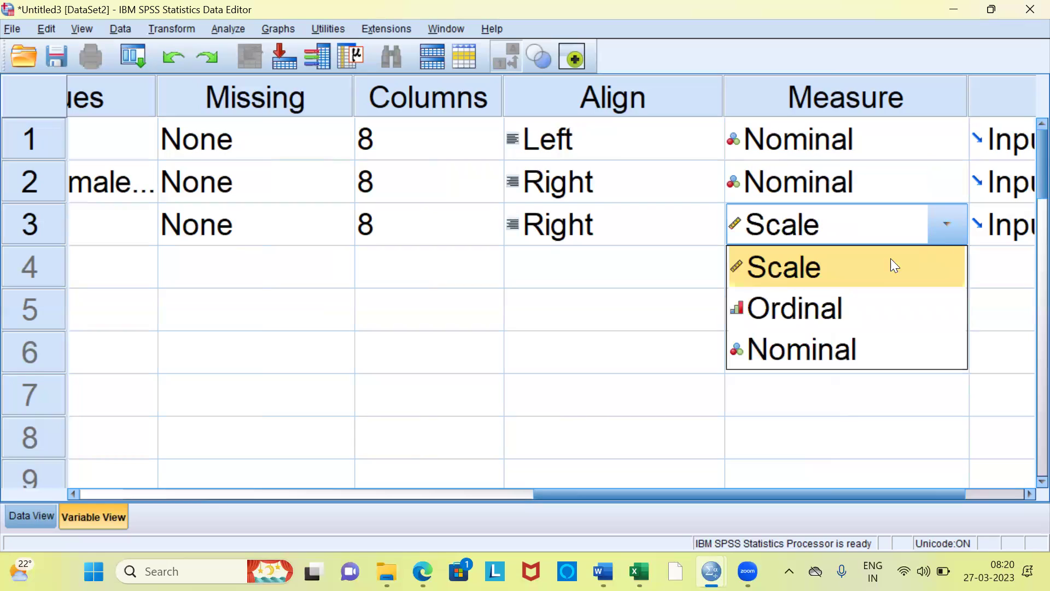
click(876, 267)
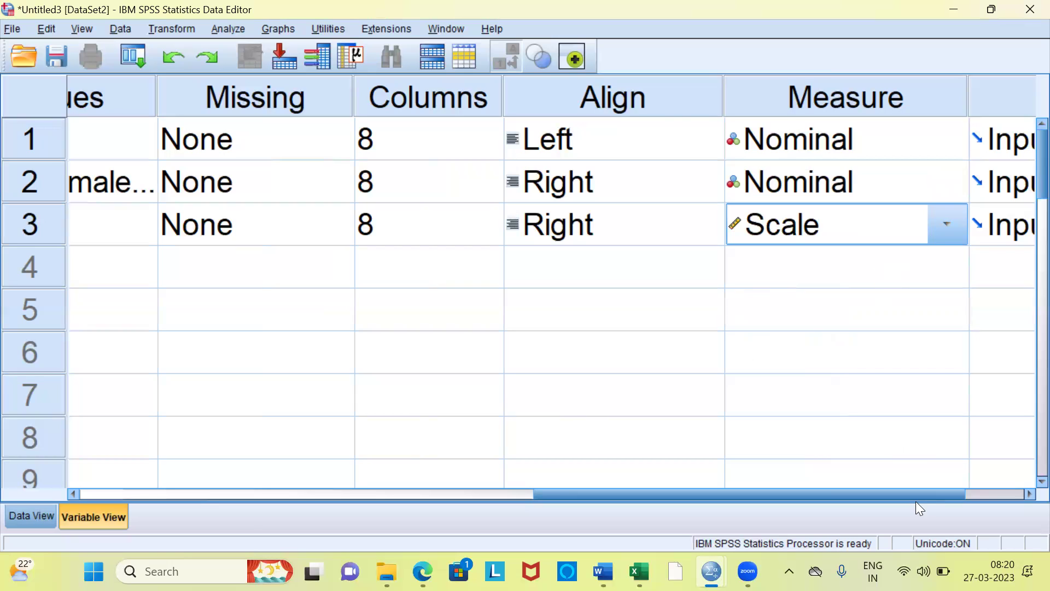
Examine the role options available for the Gender variable
drag(910, 499, 971, 500)
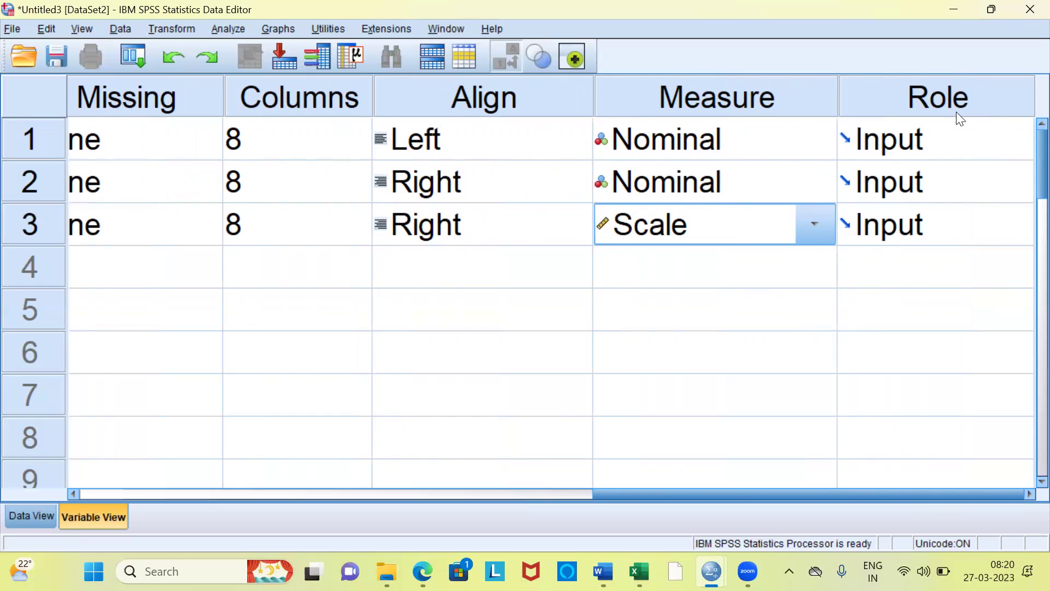
click(1020, 187)
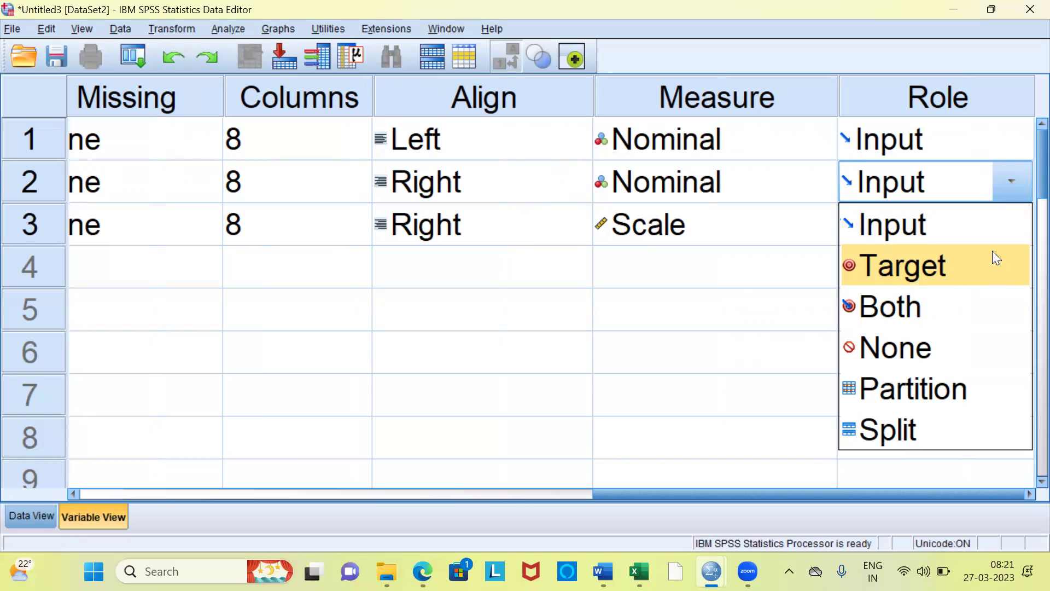
click(976, 51)
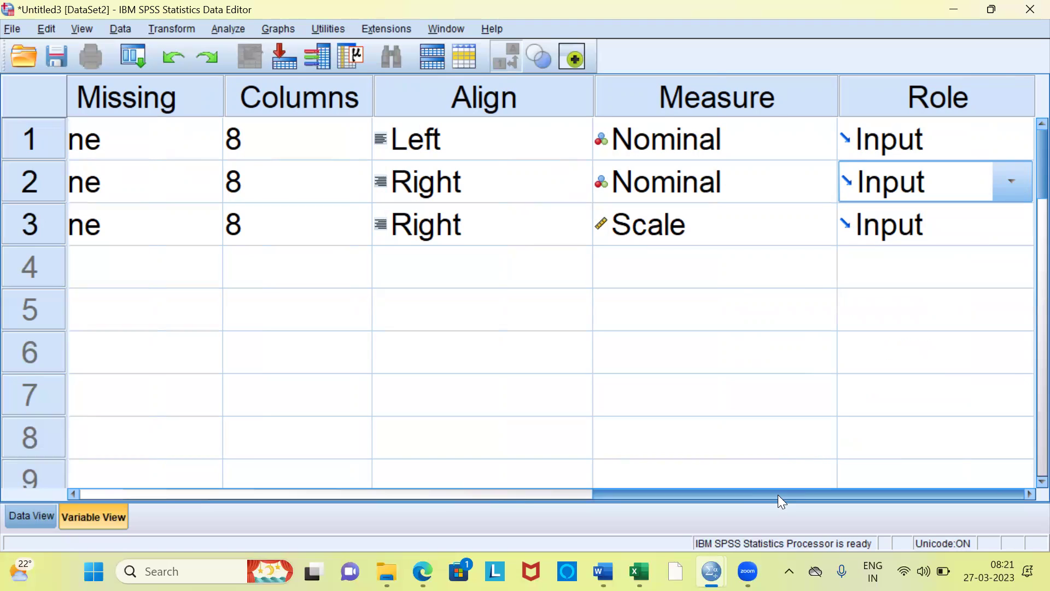
Review the variable attributes one after another, from Type, Width, Decimals and Label through Values to Measure and Role
drag(777, 493, 210, 501)
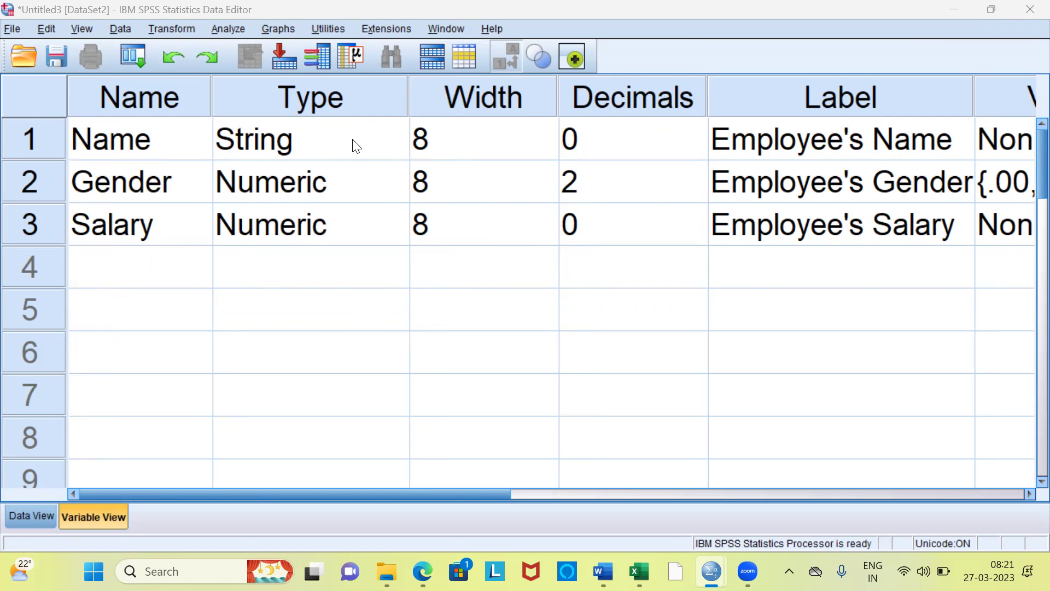
click(341, 102)
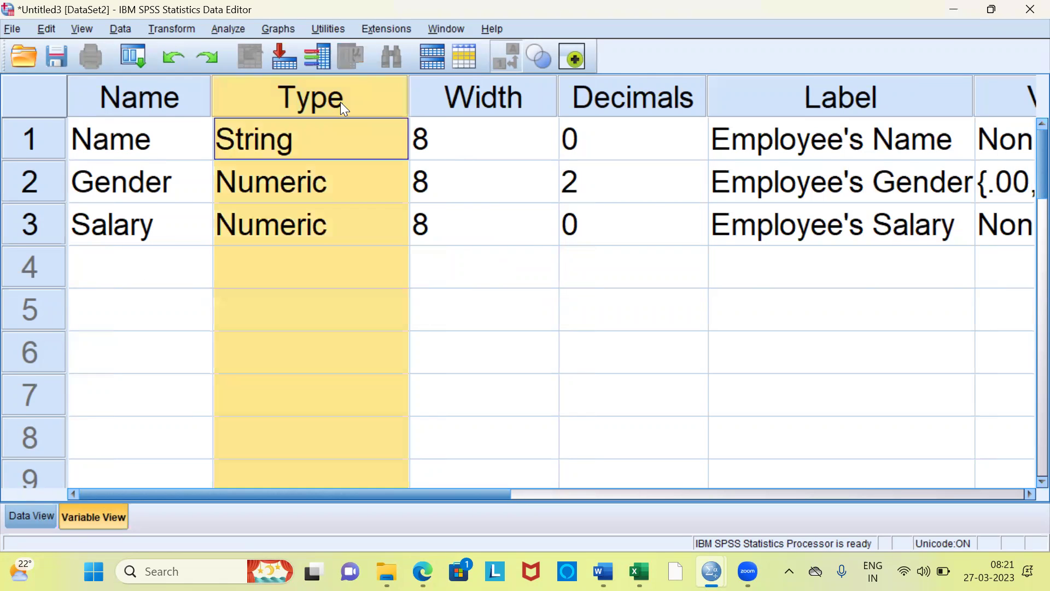
click(470, 104)
click(601, 99)
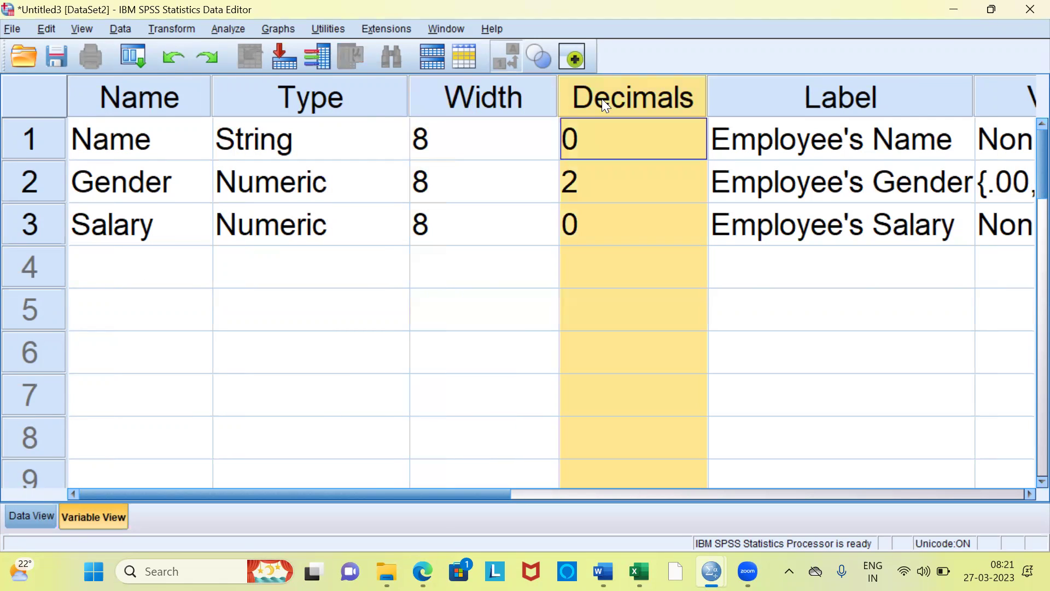
click(812, 94)
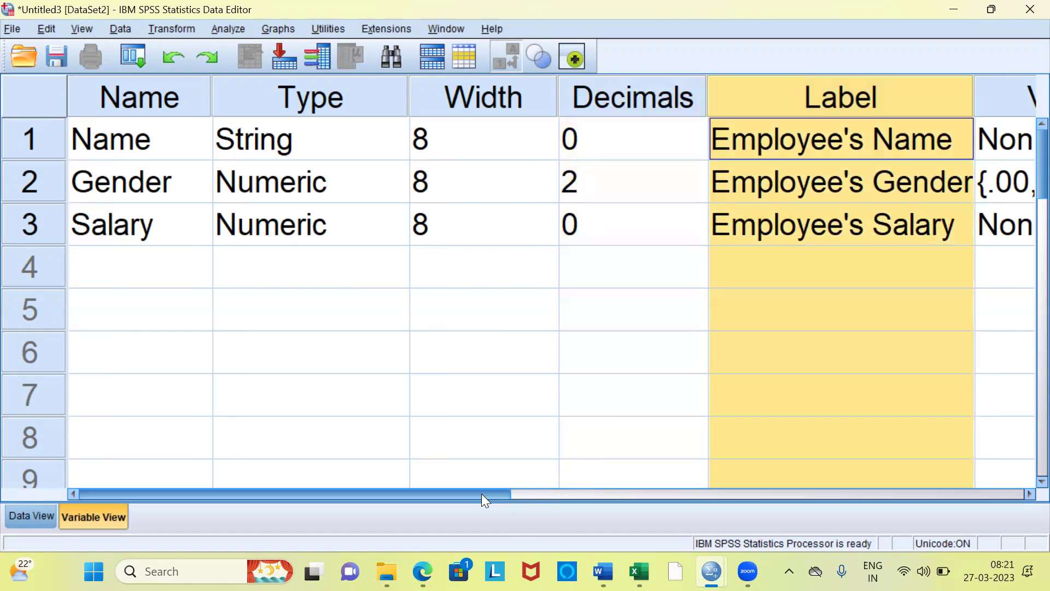
drag(496, 496, 679, 502)
click(803, 500)
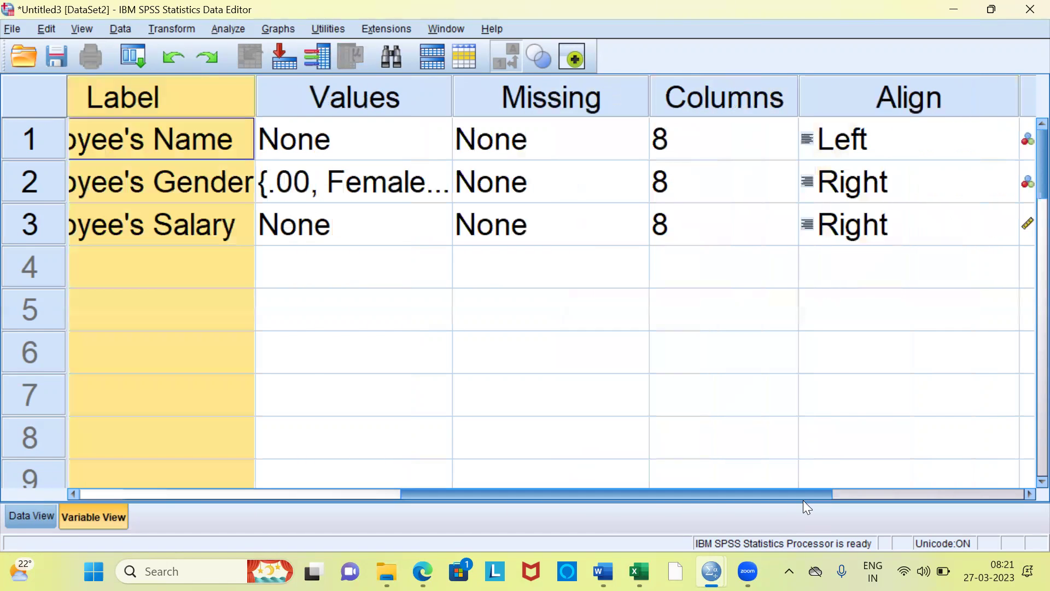
click(389, 112)
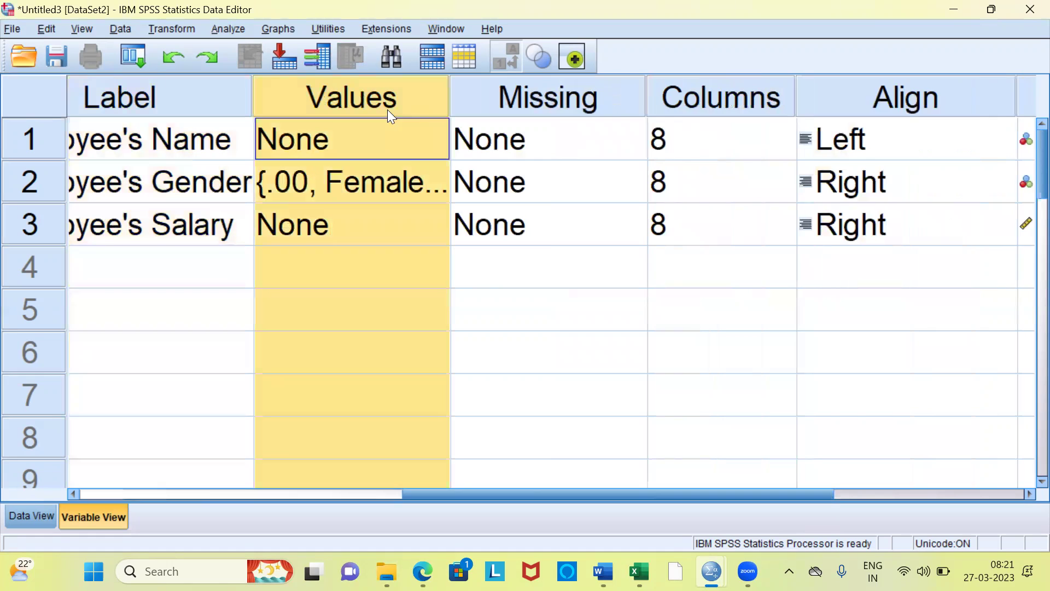
click(586, 96)
click(739, 96)
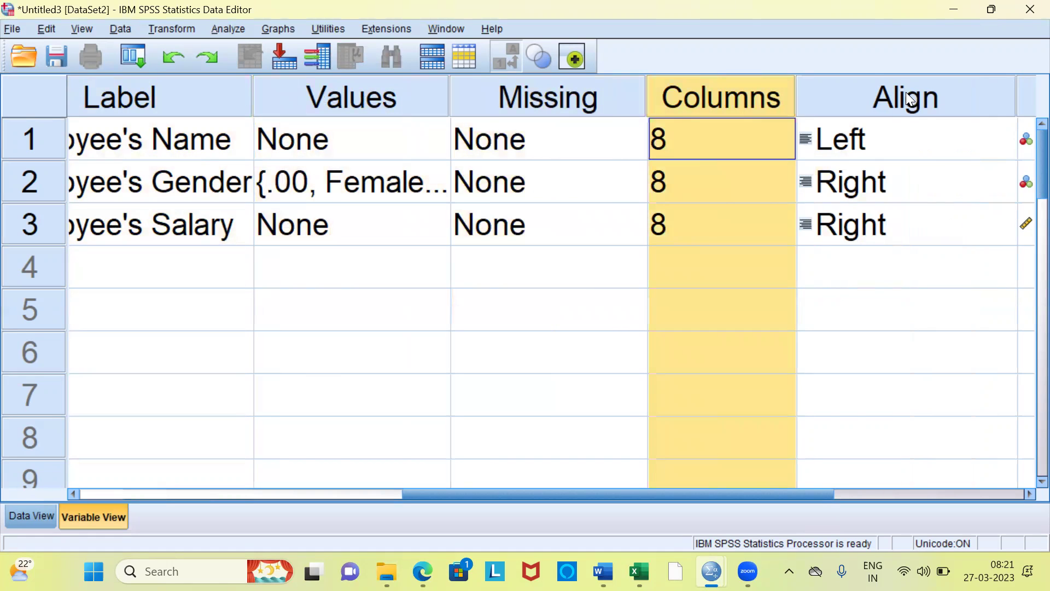
click(860, 100)
drag(779, 494, 1042, 512)
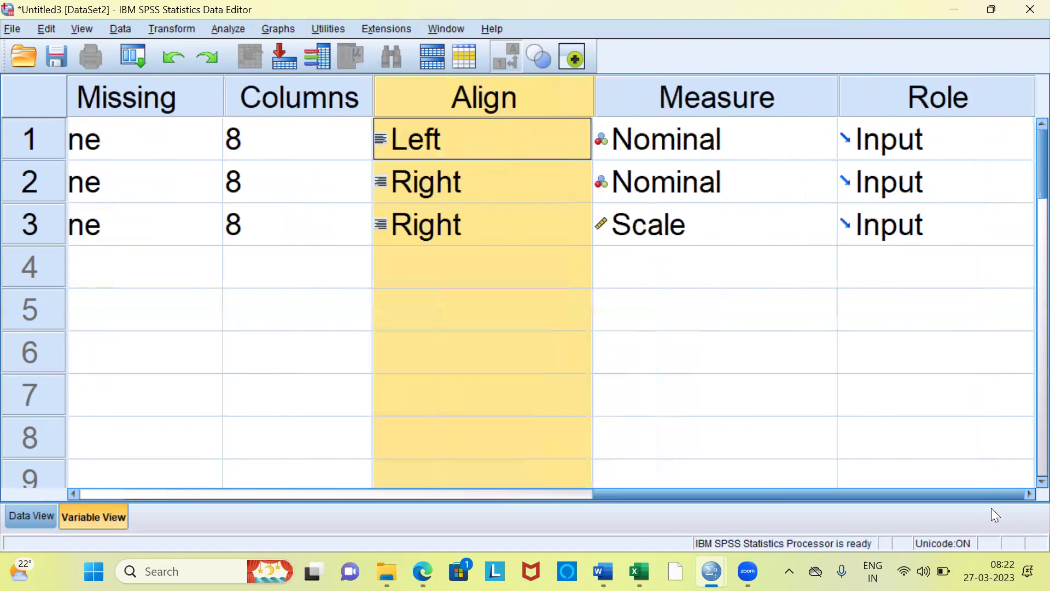
click(798, 98)
click(929, 96)
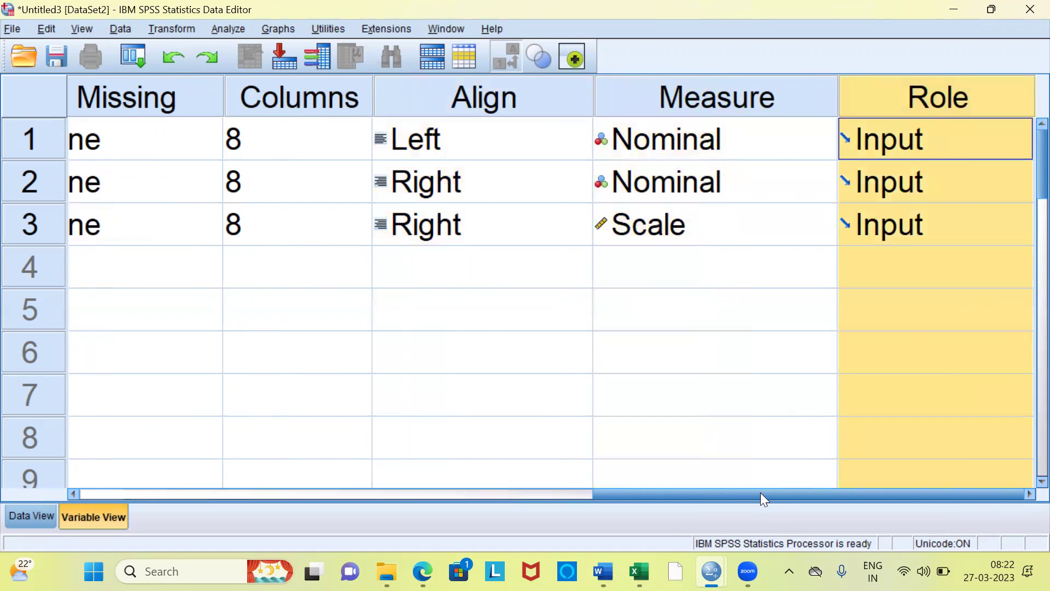
drag(736, 493, 155, 495)
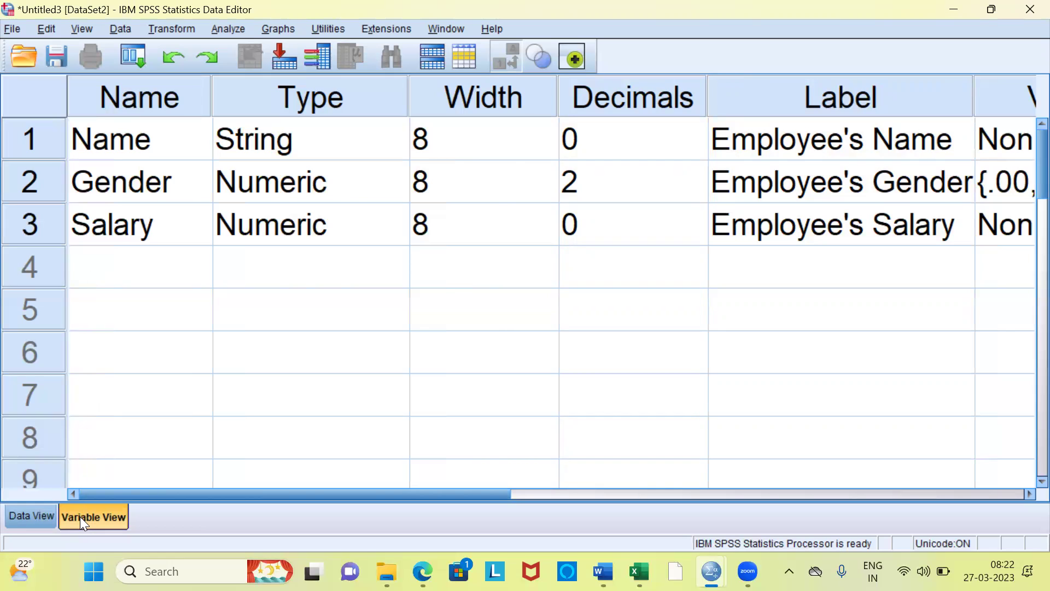
Enter the first names of three employees in cases 1 to 3 of the Name variable in the data sheet
click(29, 518)
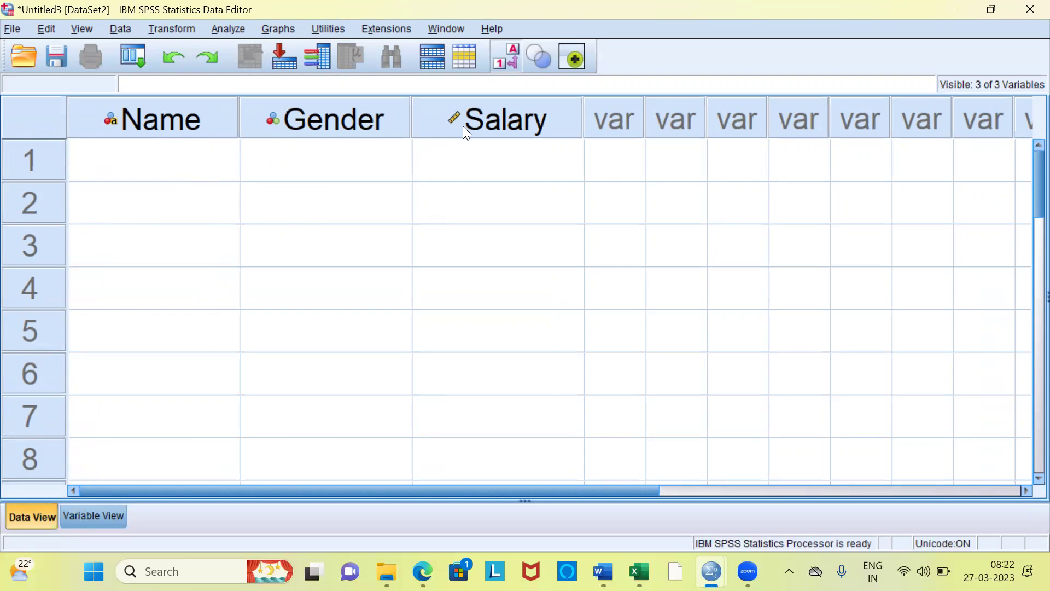
click(163, 169)
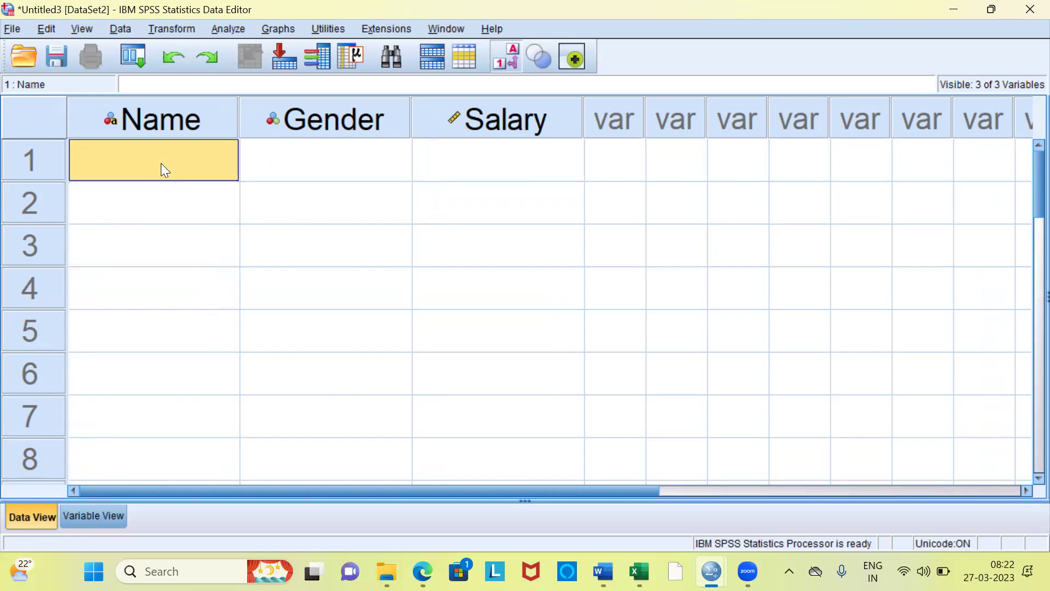
text(S)
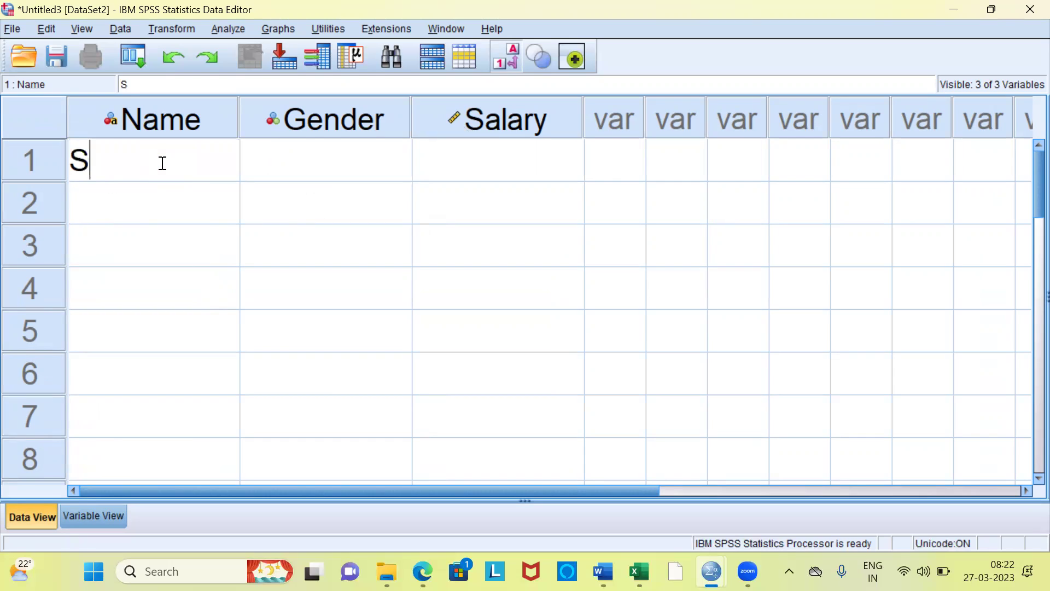
text(uraj)
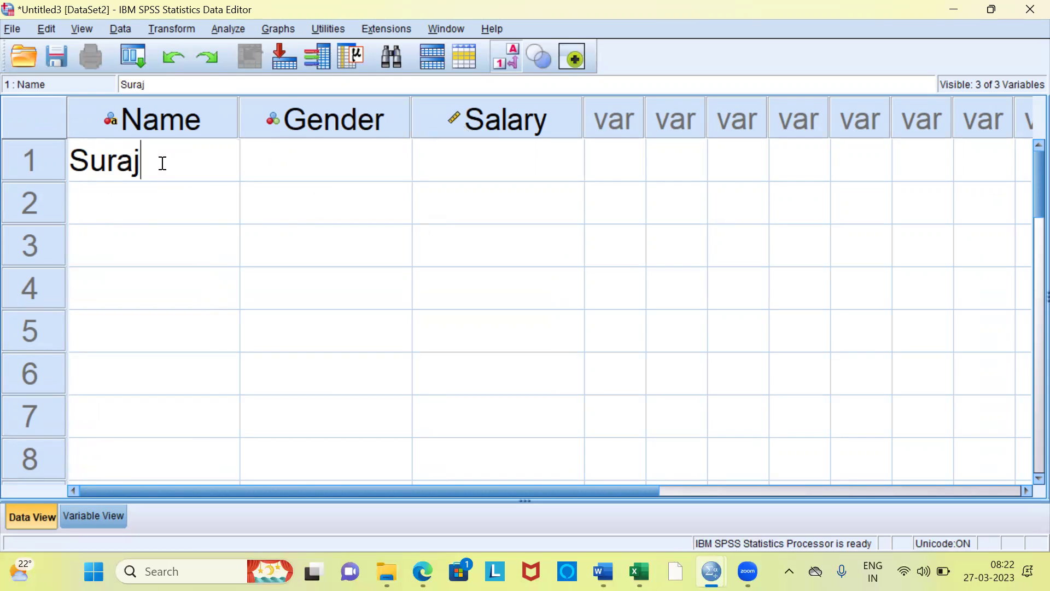
click(155, 200)
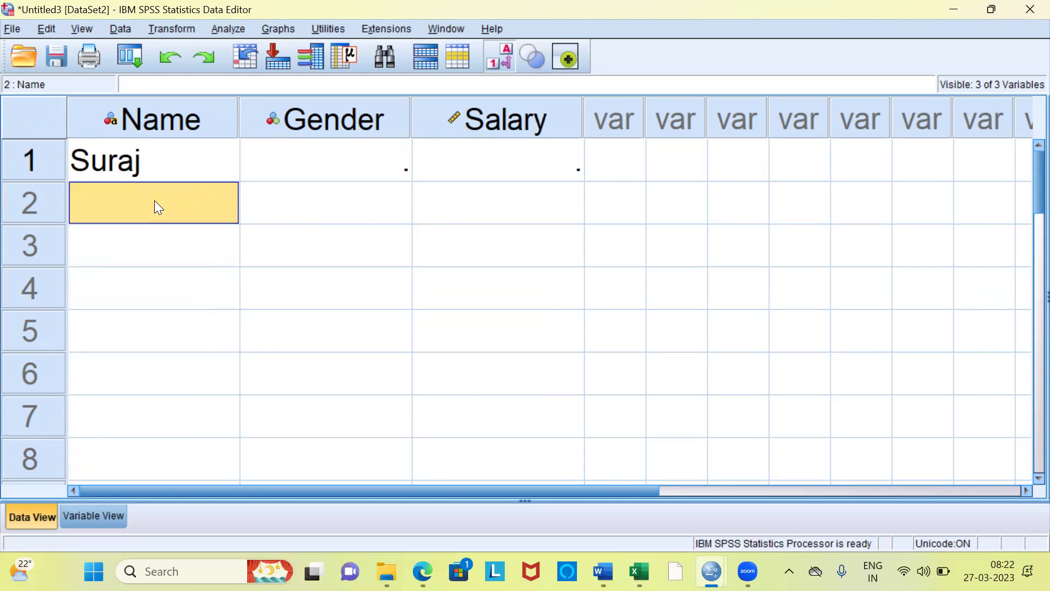
text(KAmath)
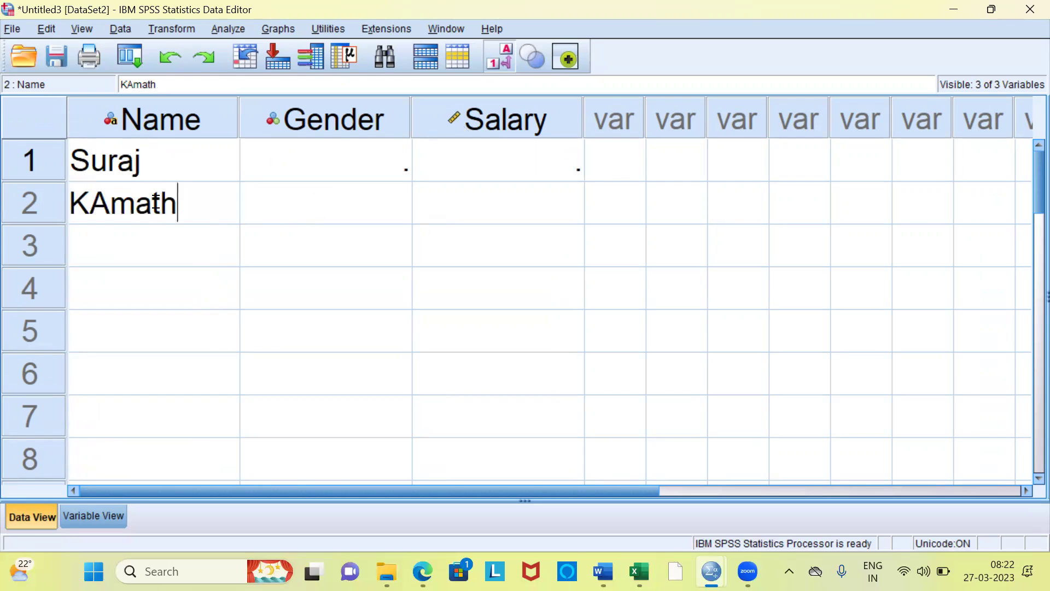
click(109, 205)
key(BackSpace)
text(a)
click(120, 246)
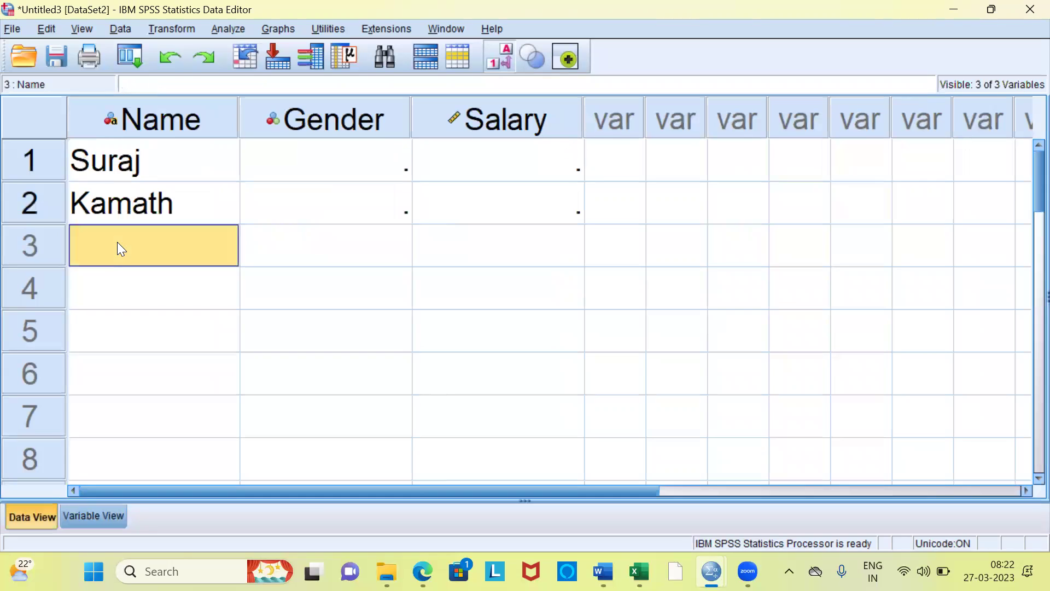
text(Meena)
click(120, 284)
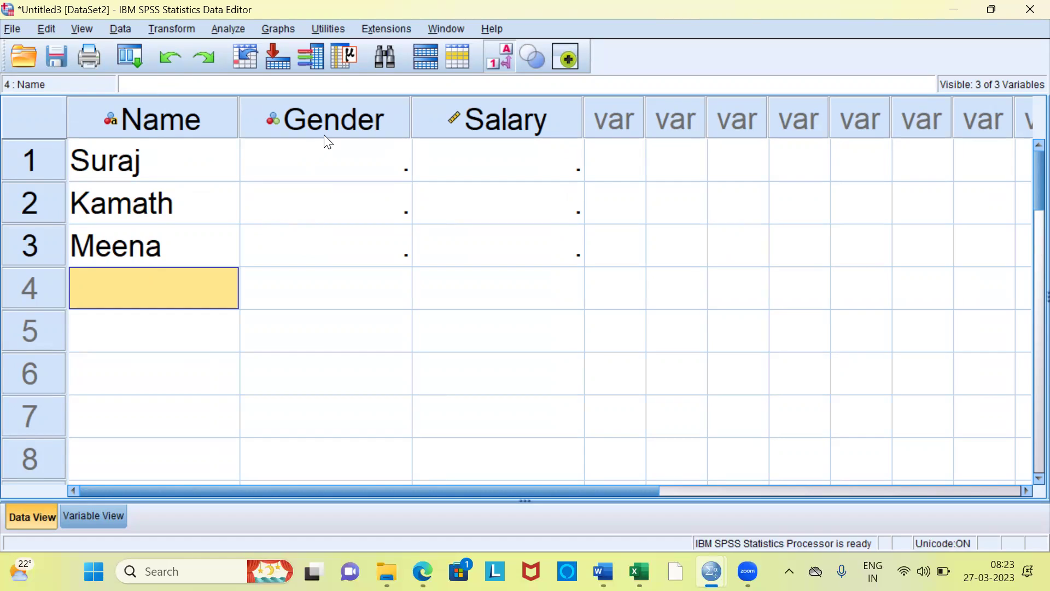
Set the Gender of the first employee to Male
click(324, 172)
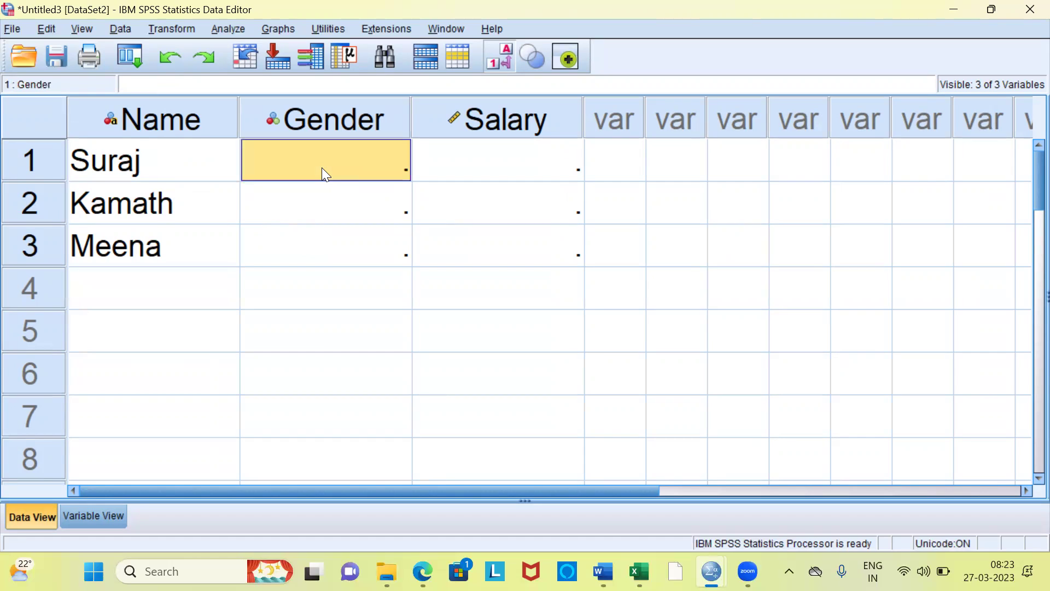
text(Male)
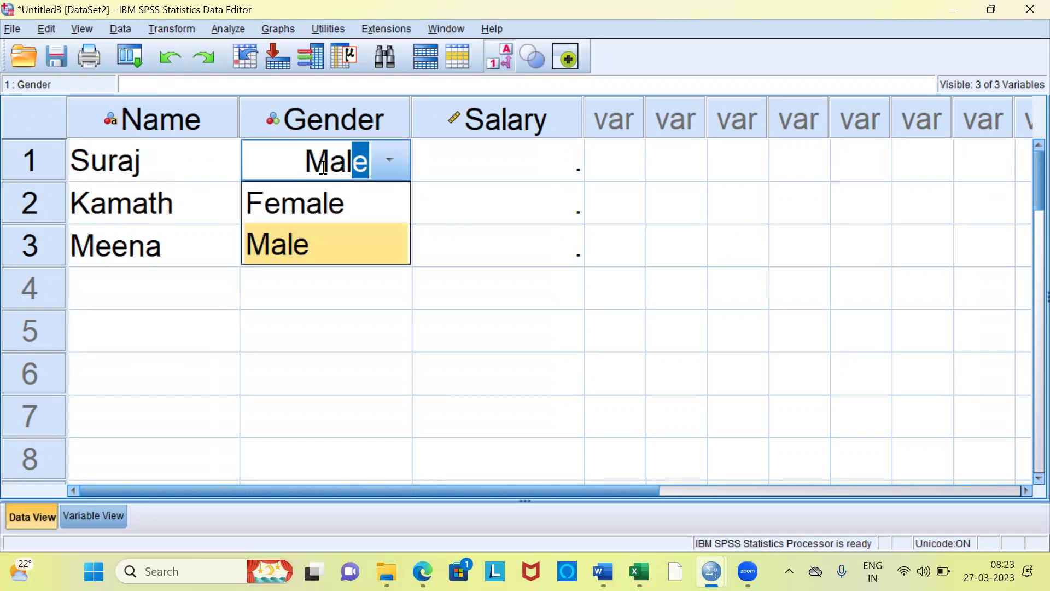
click(323, 167)
click(337, 202)
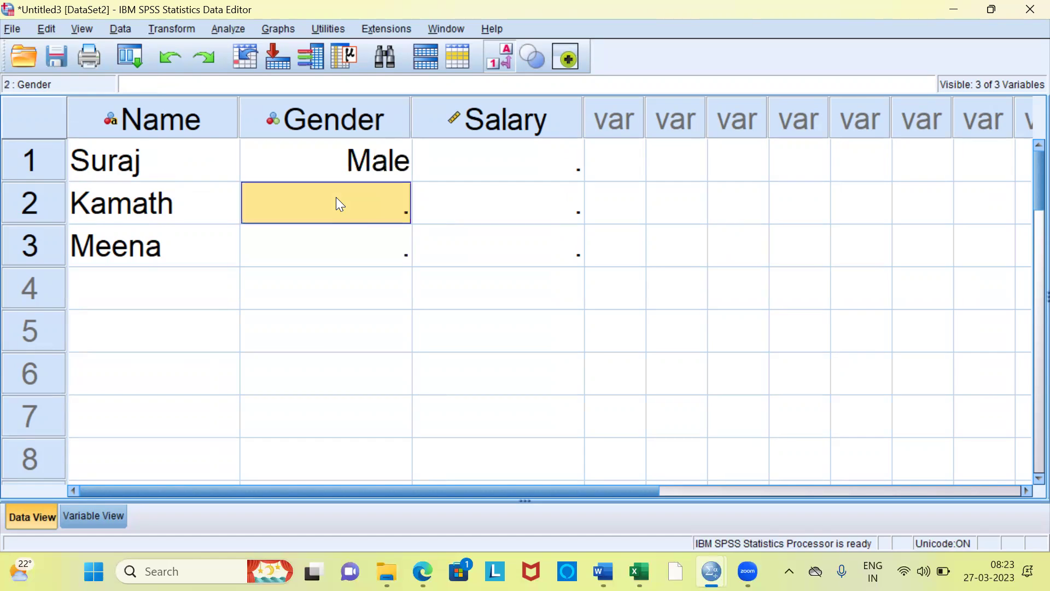
text(m)
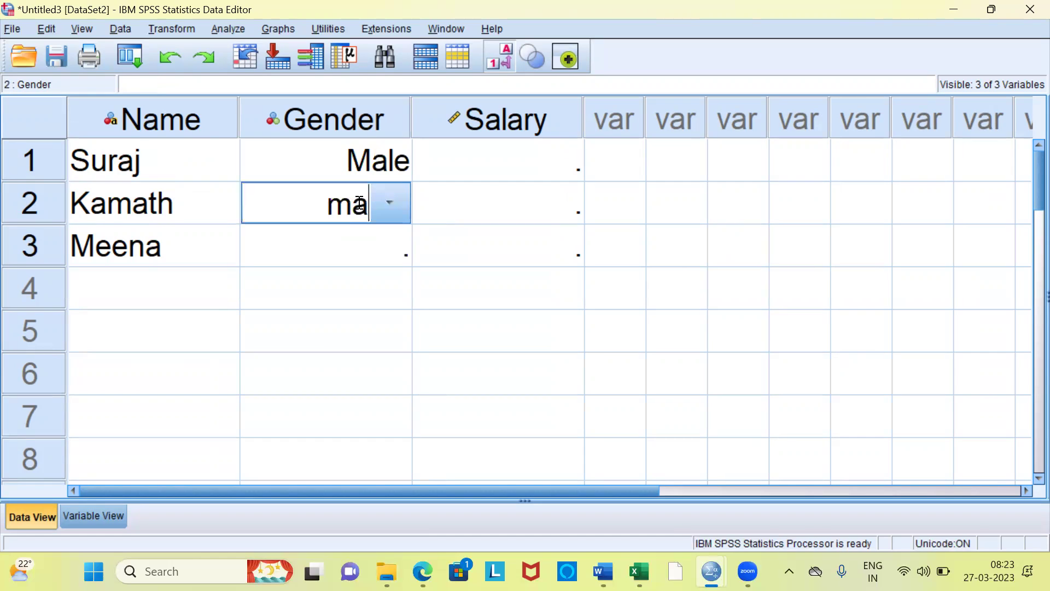
key(BackSpace)
text(Male)
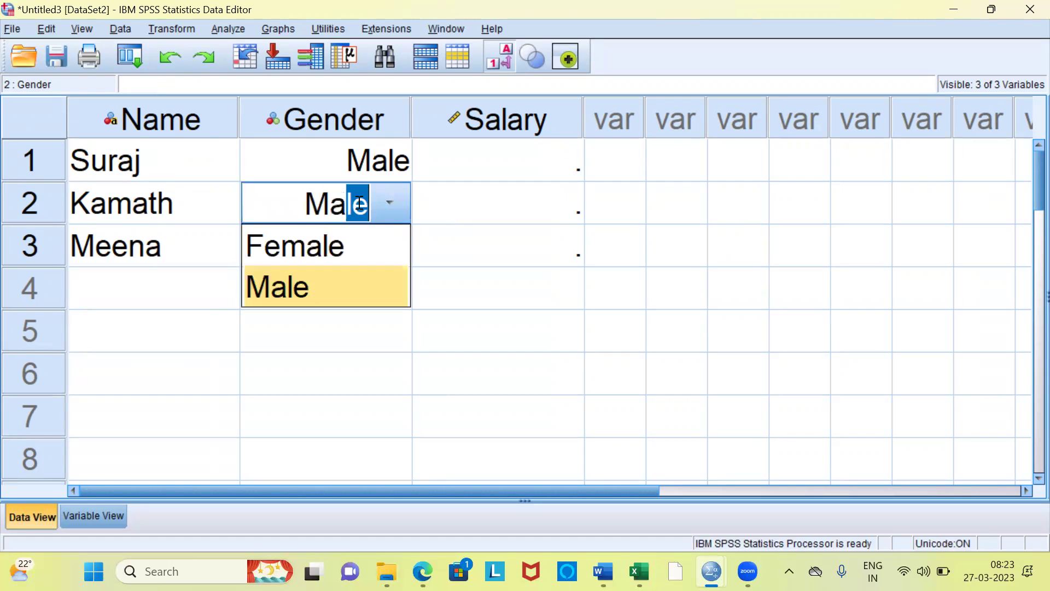
click(312, 284)
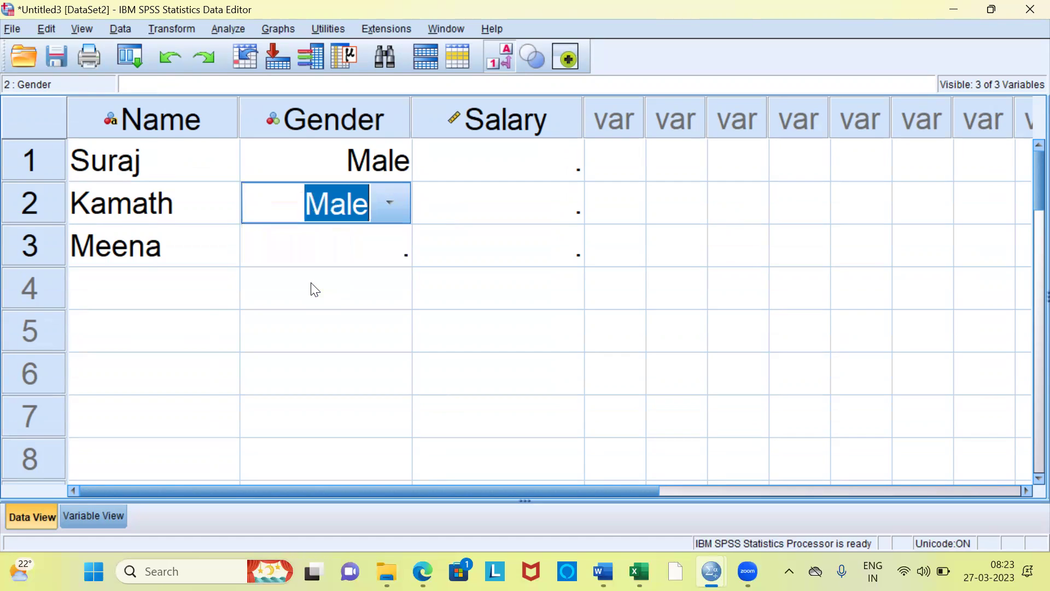
key(Escape)
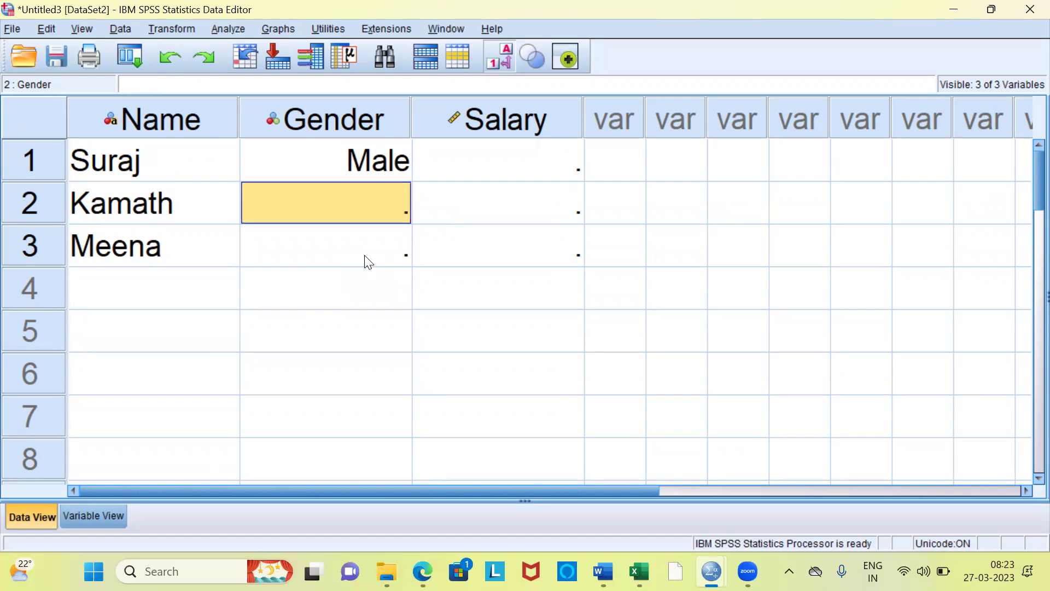
Set the Gender of the second employee to Male and of the third employee to Female
text(Male)
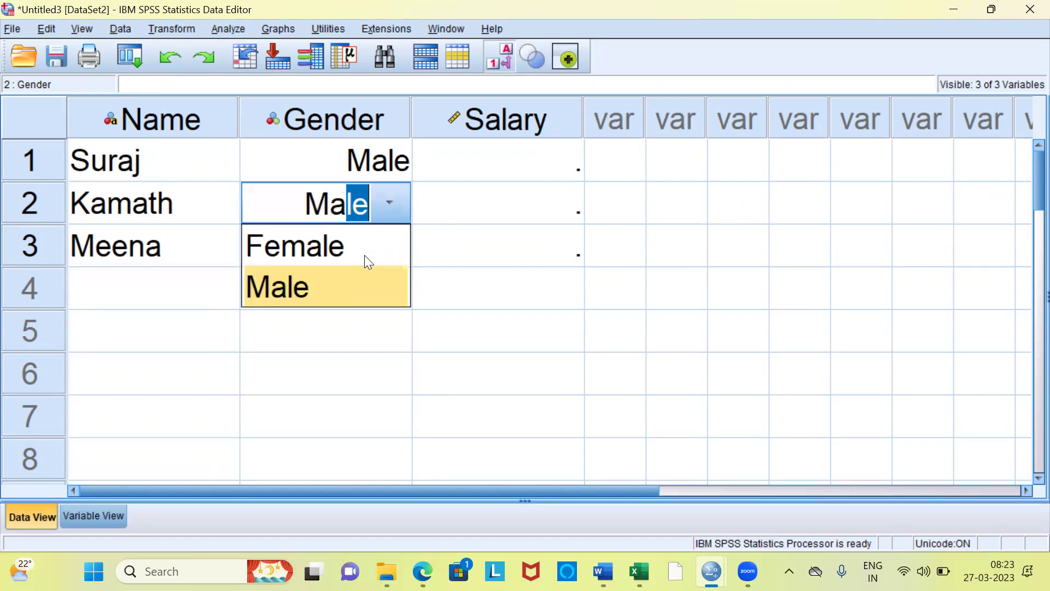
click(323, 287)
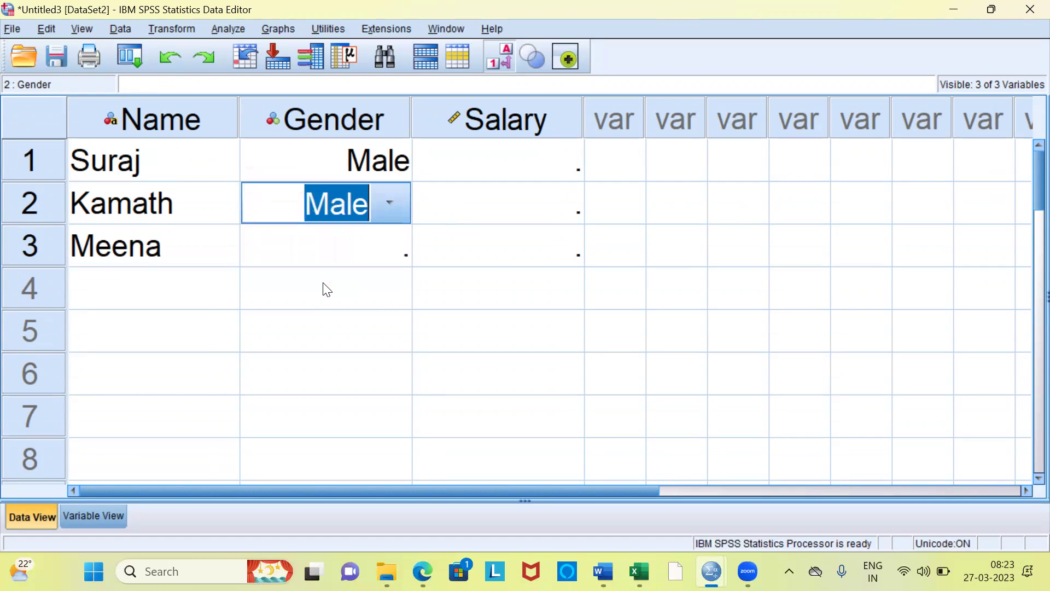
click(403, 257)
click(398, 252)
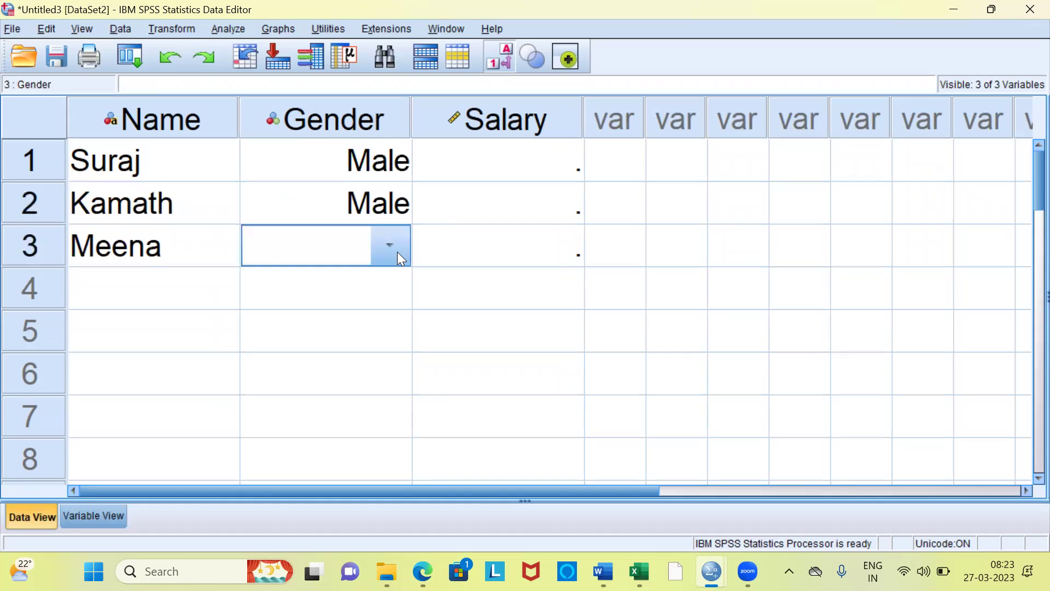
click(397, 252)
click(343, 294)
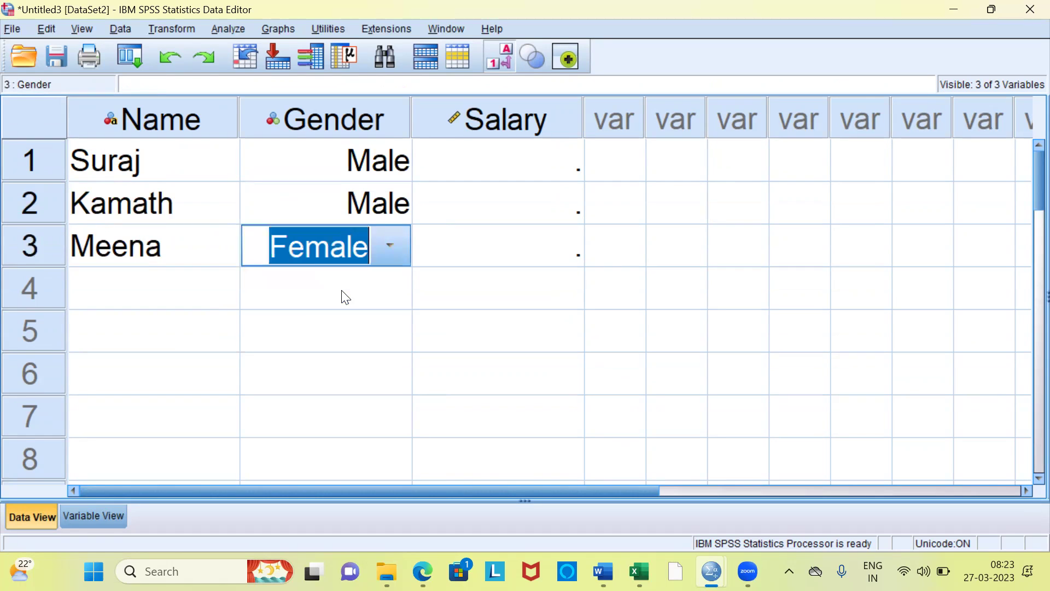
click(380, 290)
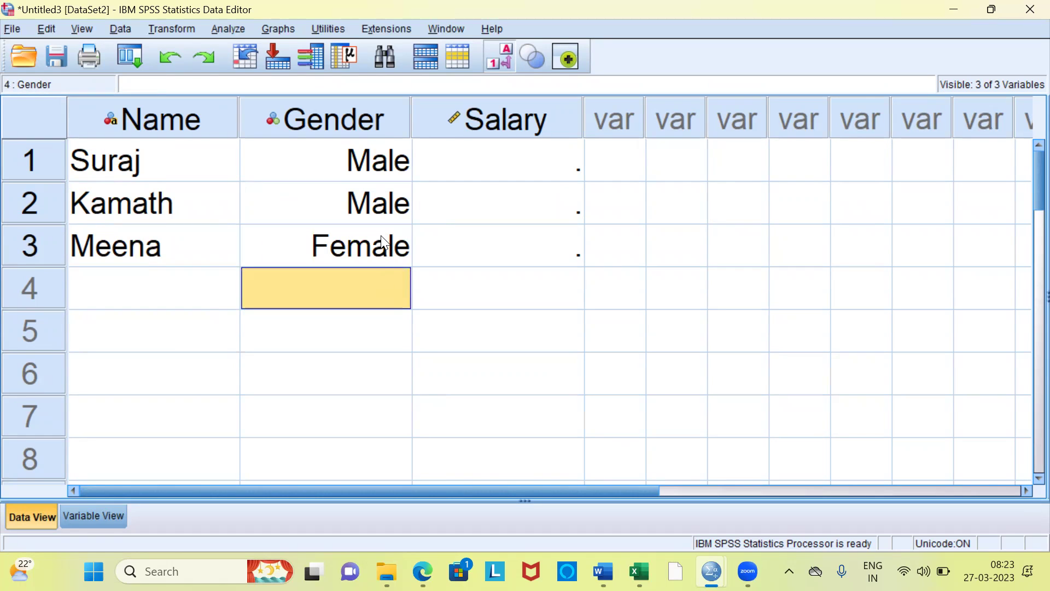
Turn off value labels so the Gender column shows its numeric codes
click(374, 133)
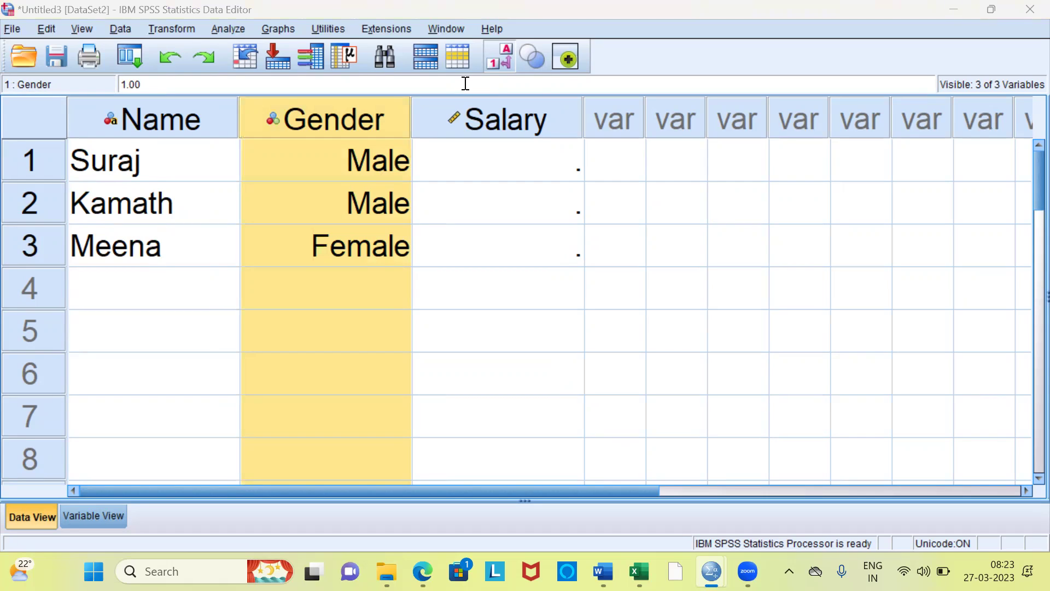
click(502, 63)
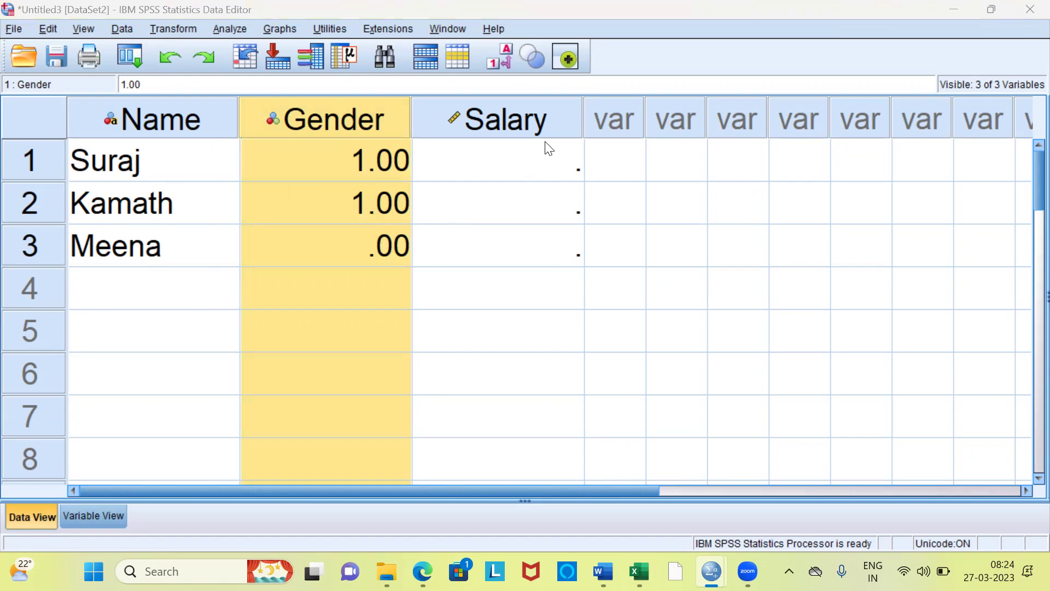
Enter the salaries 10000, 20000 and 30000 for the first, second and third employee
click(557, 173)
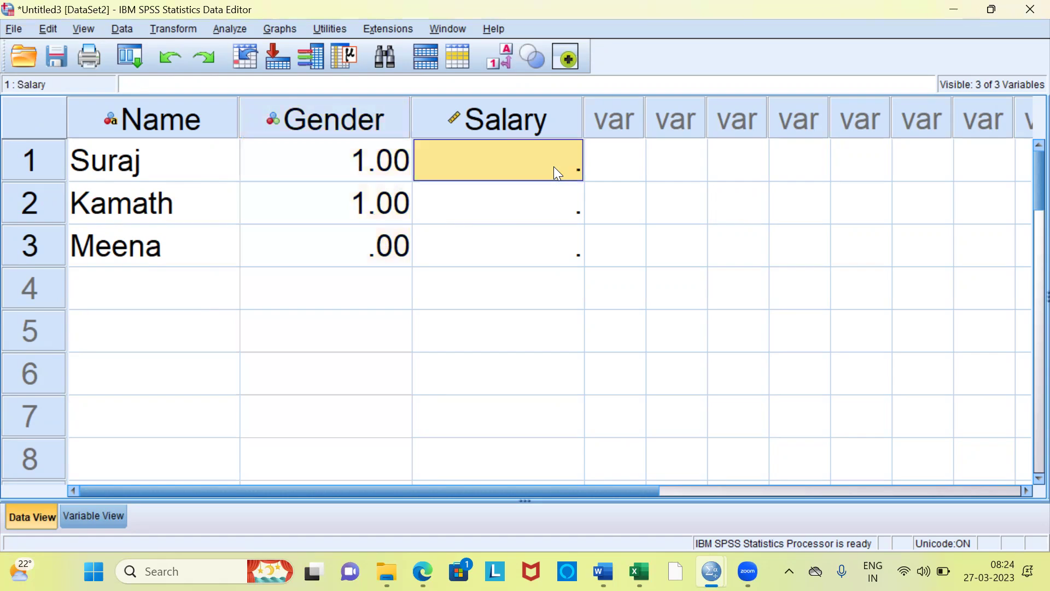
text(10000)
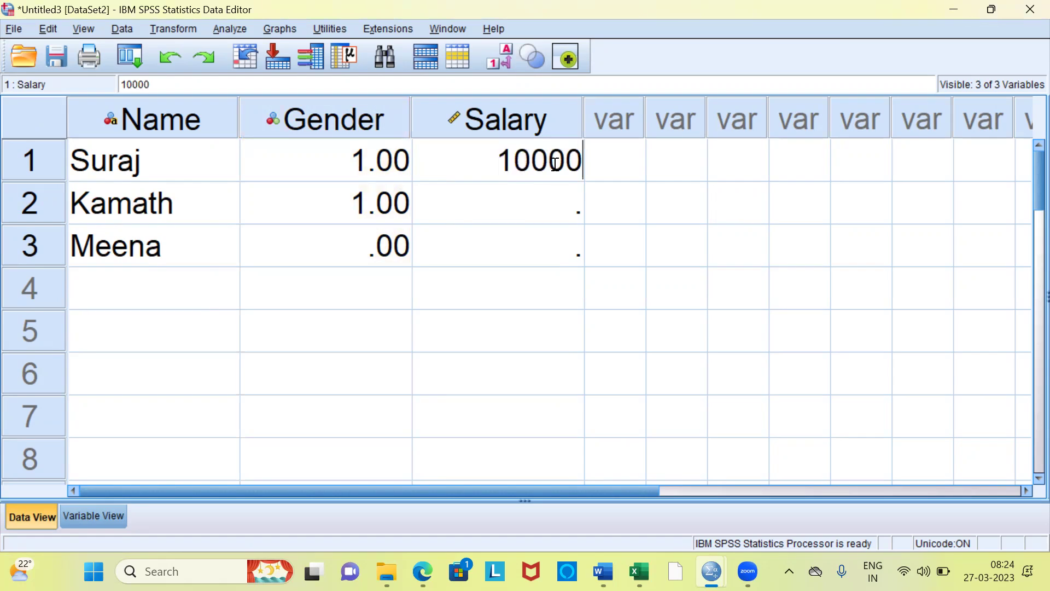
click(537, 197)
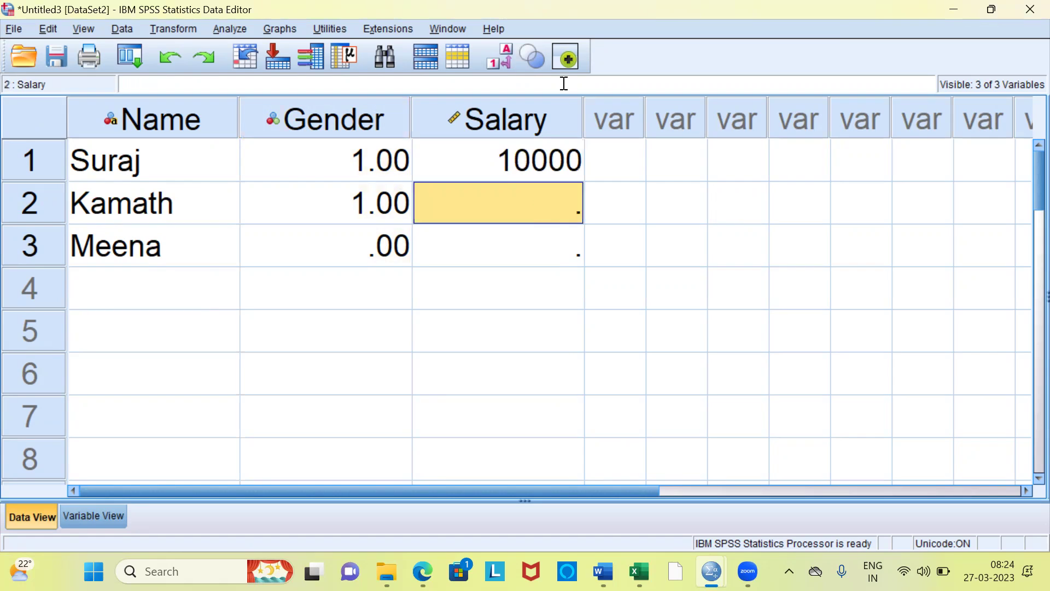
text(20000)
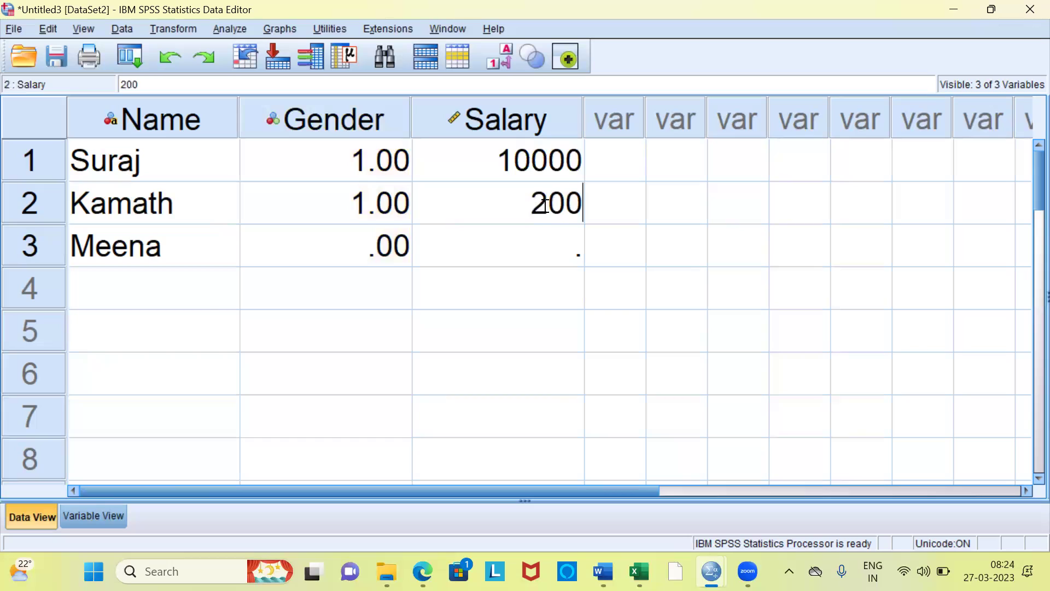
click(542, 249)
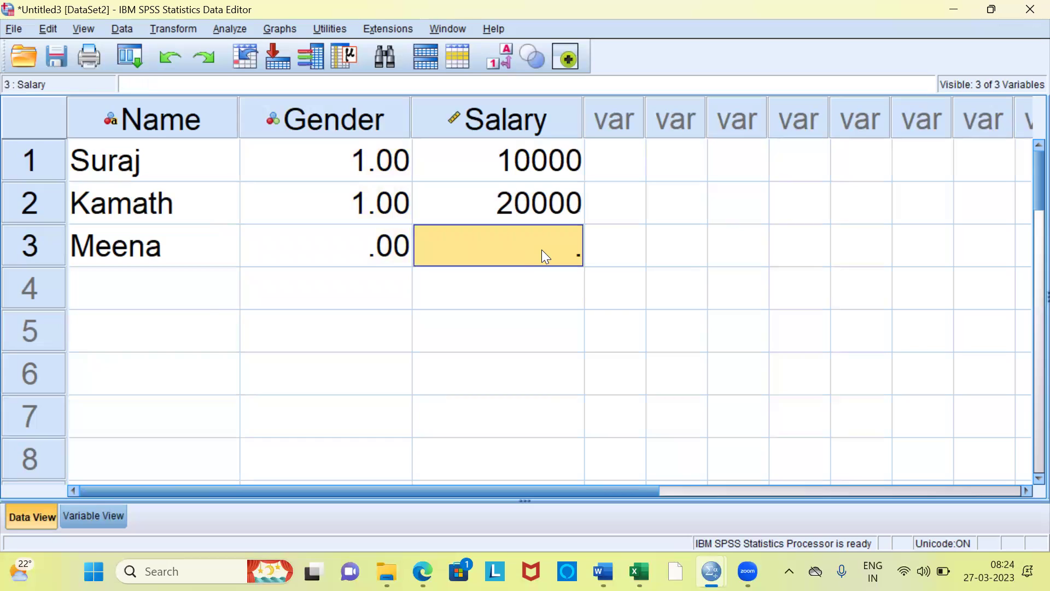
text(30000)
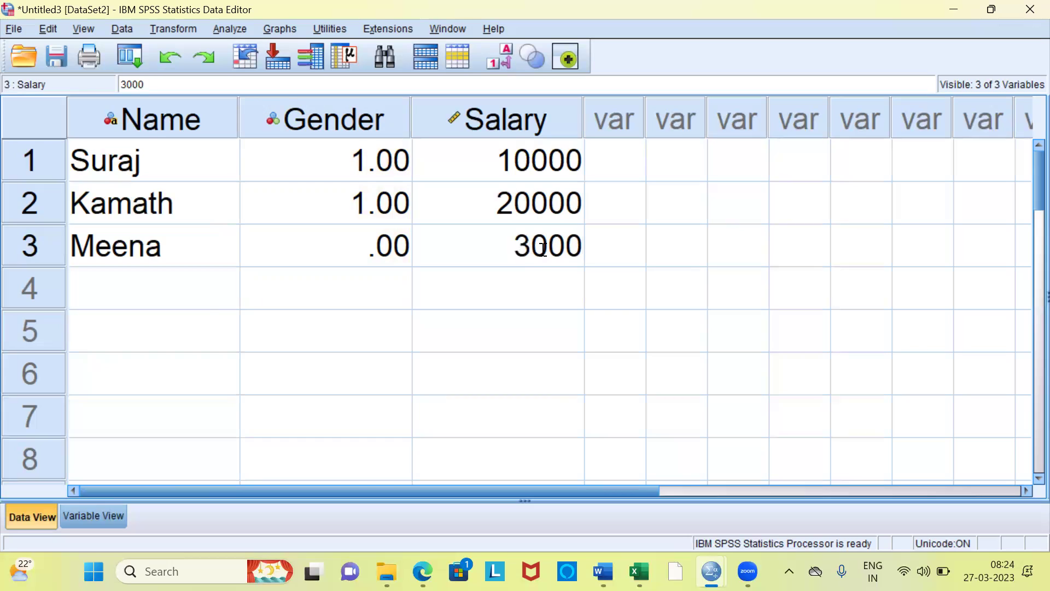
click(229, 304)
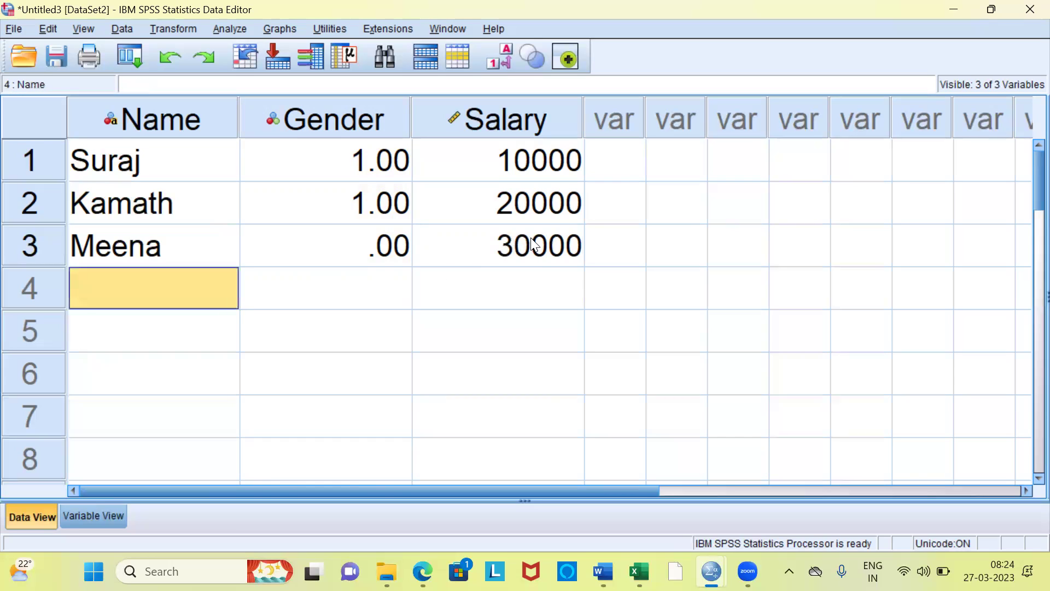